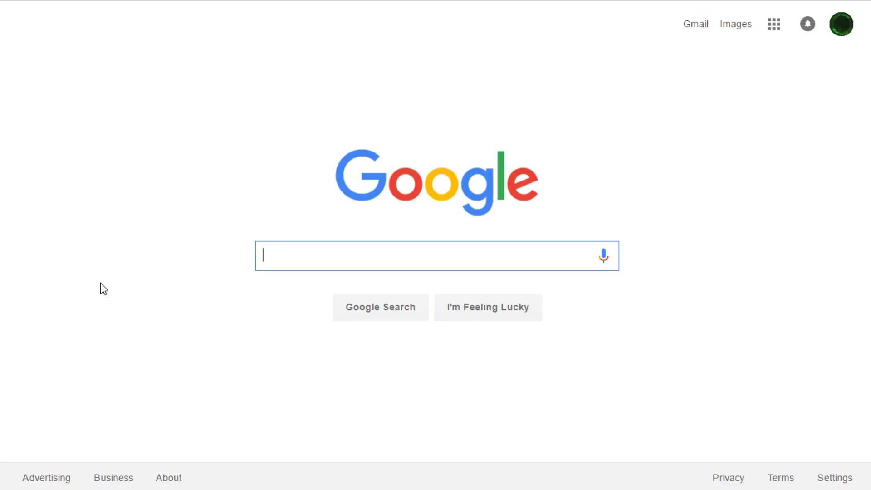
Step: Type 'panzoi' into the Google search box
type("panzoid")
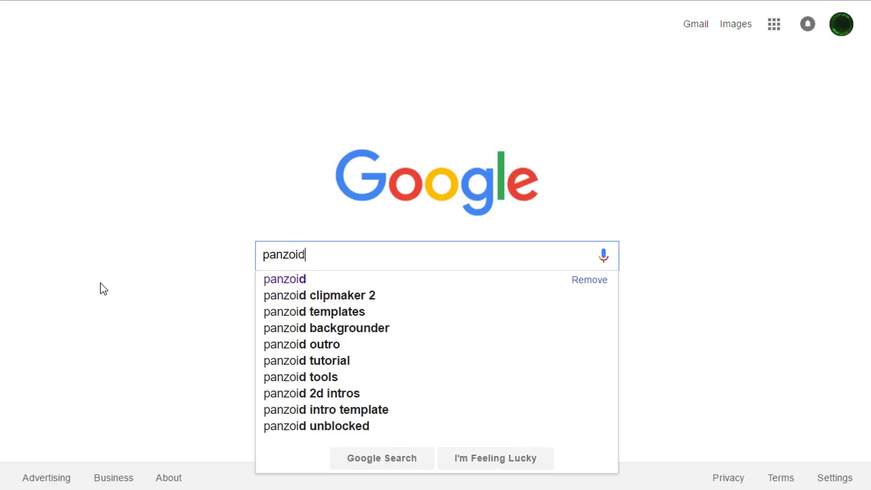
Step: Search for Panzoid, go to its website and open the Backgrounder 3 banner tool
key("Return")
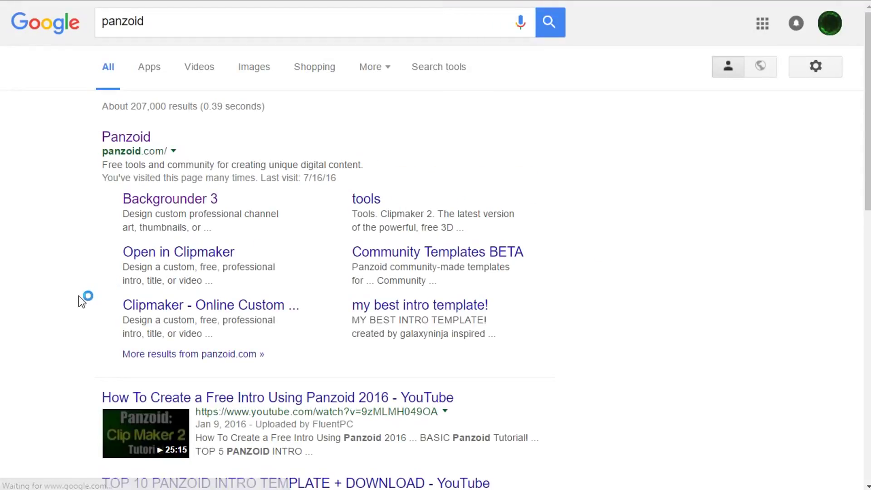
left_click(136, 137)
scroll(204, 204, "down", 10)
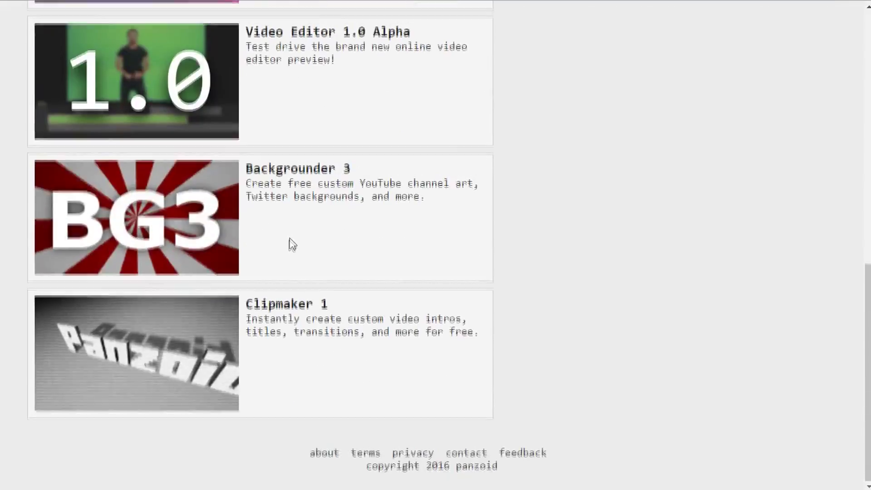
scroll(289, 243, "up", 10)
scroll(285, 236, "down", 1)
scroll(284, 233, "up", 1)
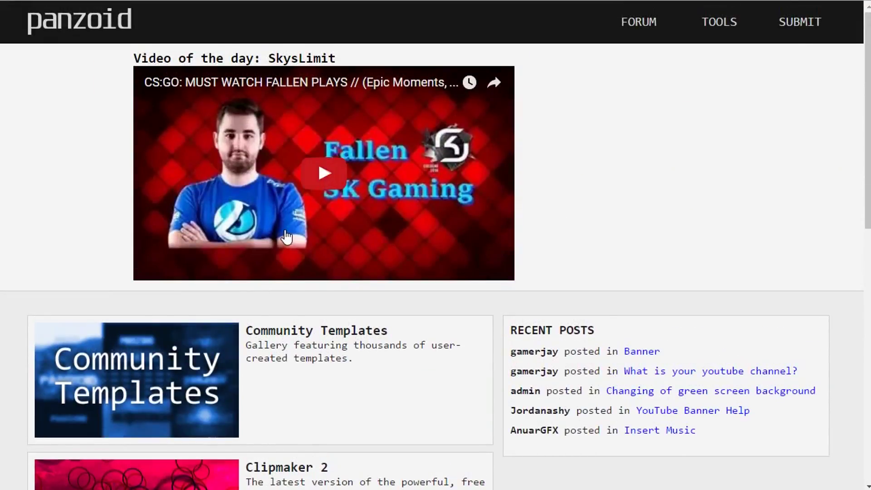
scroll(287, 202, "down", 10)
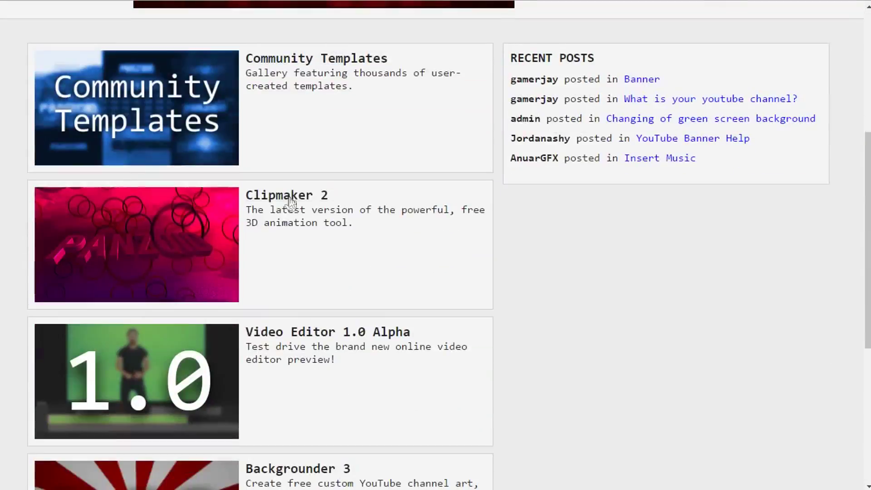
scroll(366, 200, "up", 8)
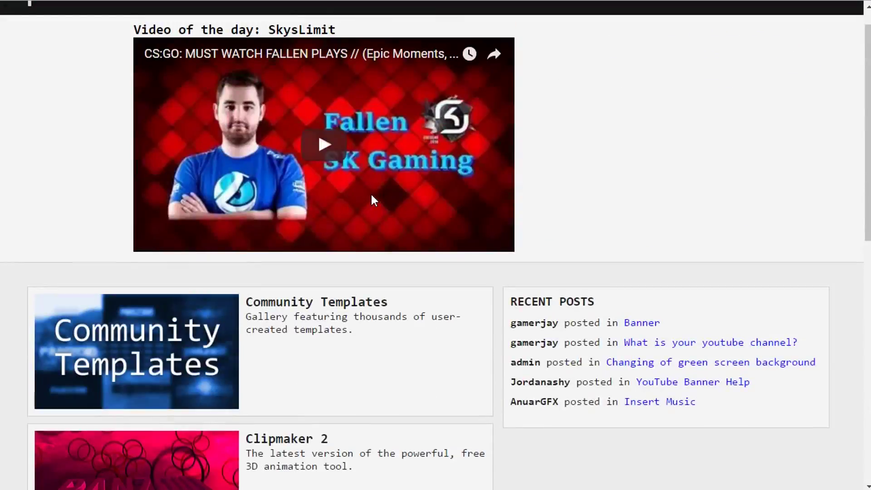
scroll(373, 201, "down", 4)
scroll(372, 200, "down", 7)
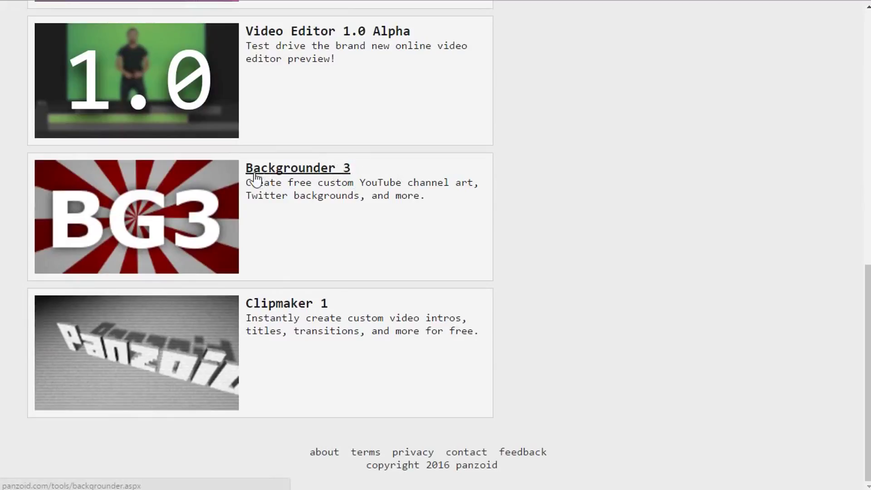
scroll(386, 229, "up", 10)
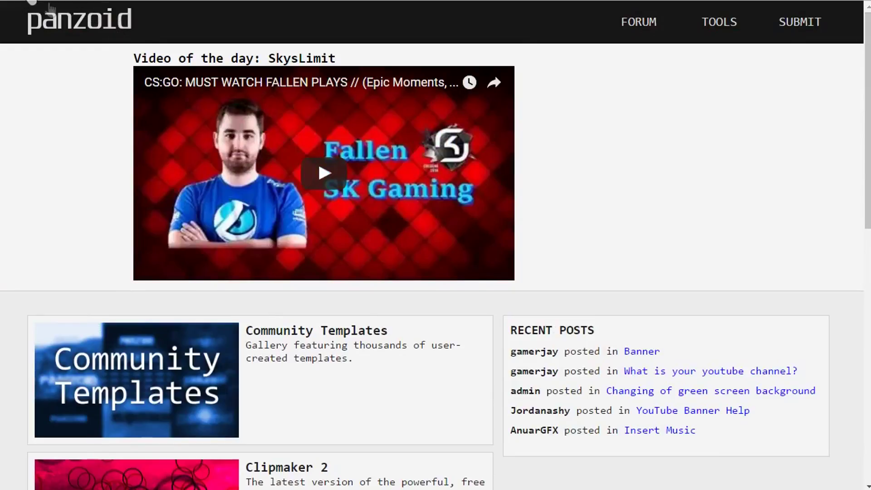
scroll(182, 254, "down", 5)
scroll(178, 253, "down", 8)
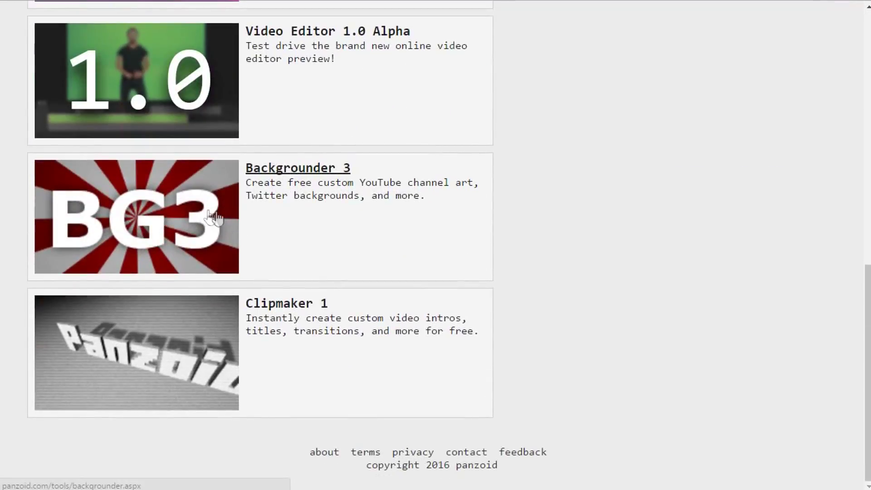
left_click(178, 202)
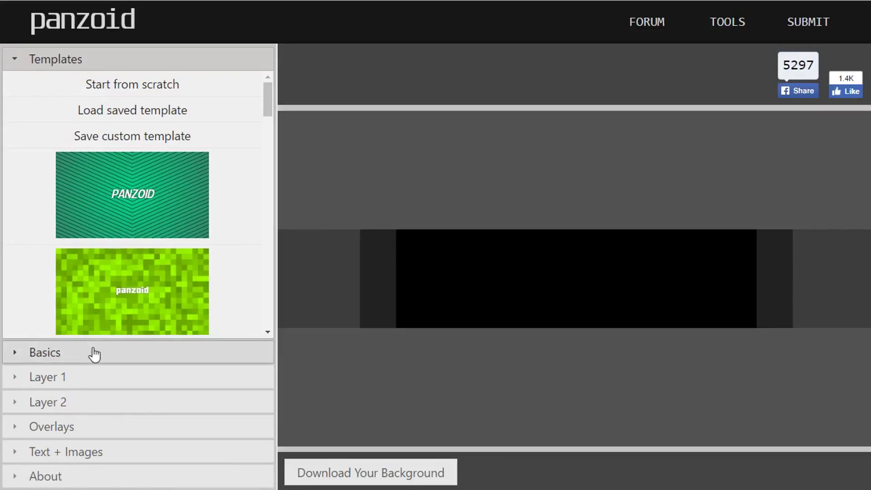
Step: Expand Backgrounder 3's Basics settings and review the Type list, leaving YouTube One selected
left_click(80, 358)
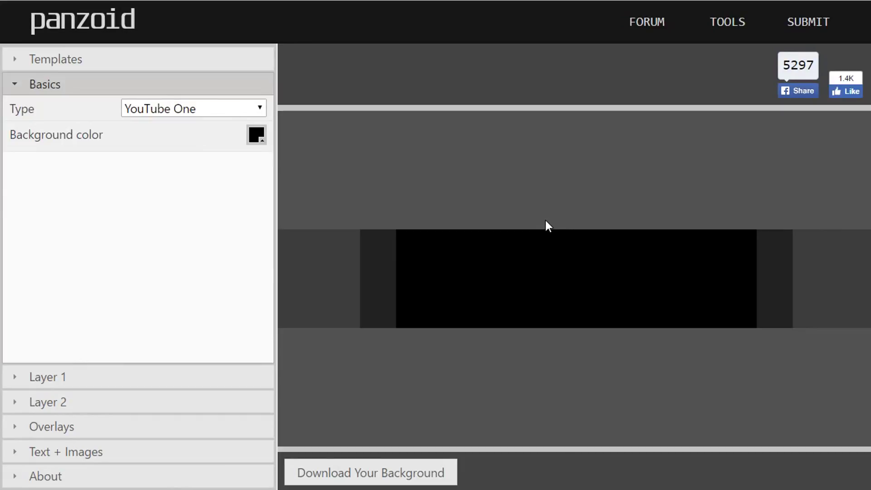
left_click(204, 108)
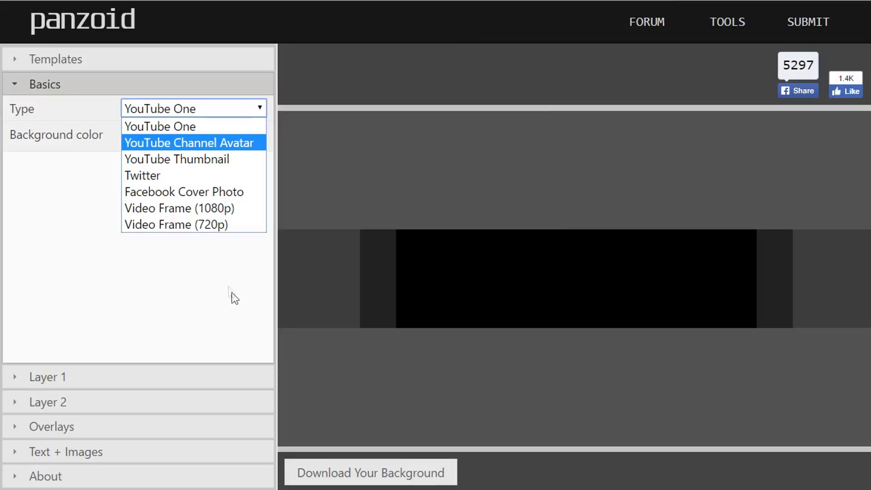
left_click(220, 300)
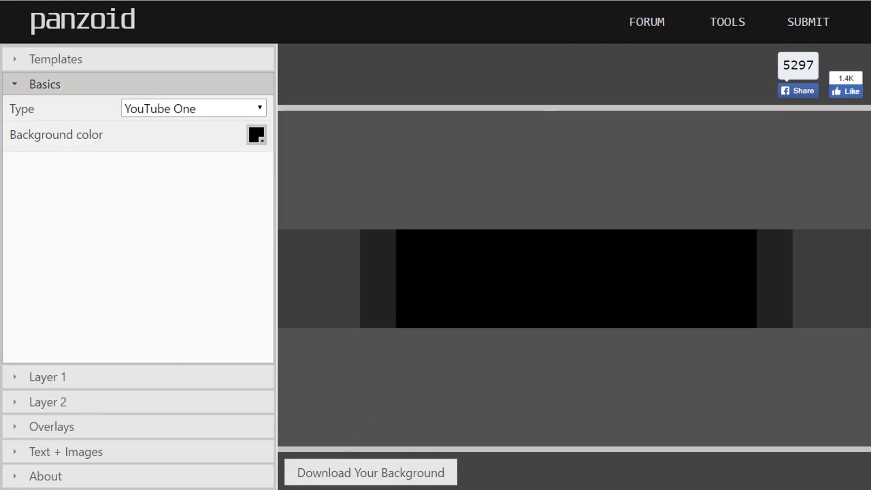
key("super")
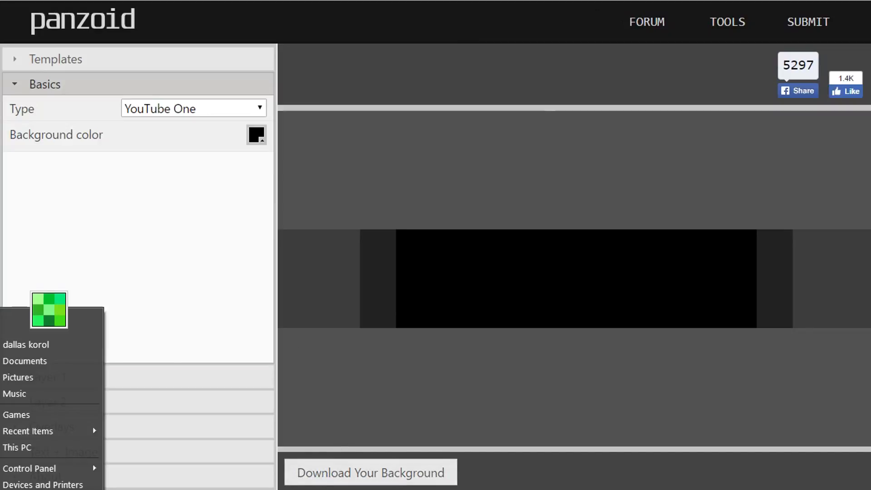
Step: Launch Photoshop from the Start menu and bring its window fully onto the screen
key("Return")
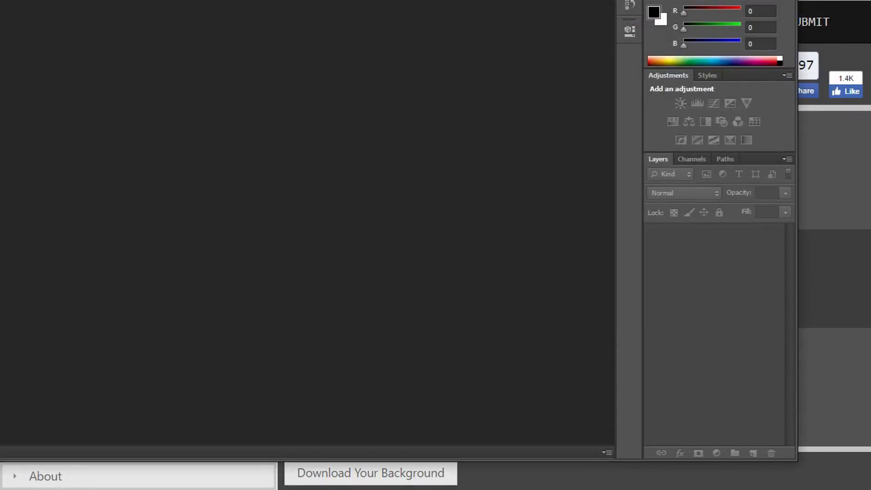
left_click_drag(550, 1, 532, 67)
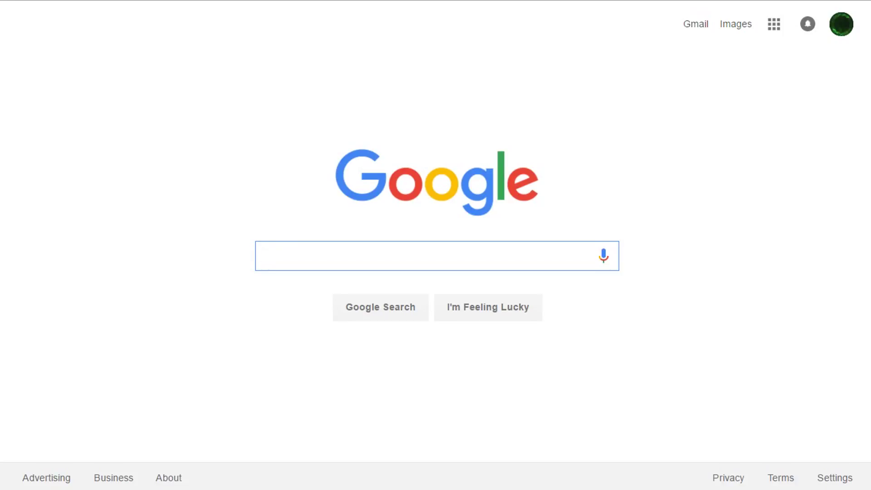
Step: Search images for 'green background' and save the Green Polygon Background as green-polygon.jpg
type("reen bac")
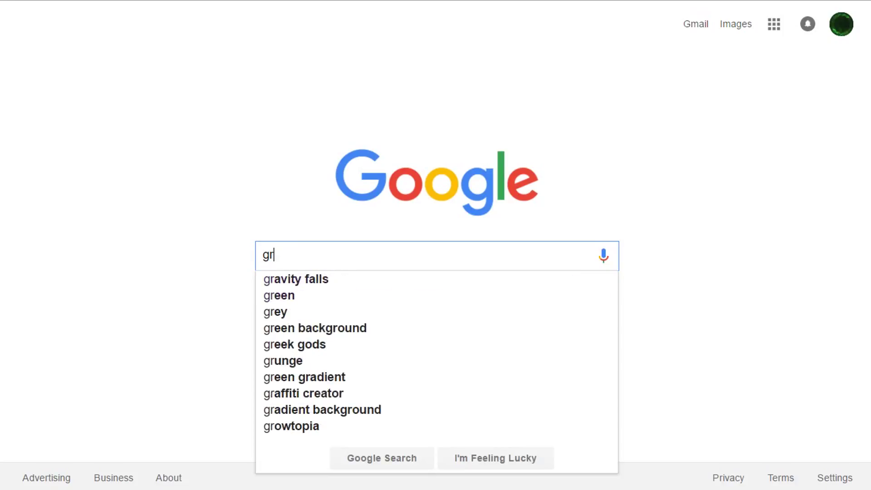
type("k")
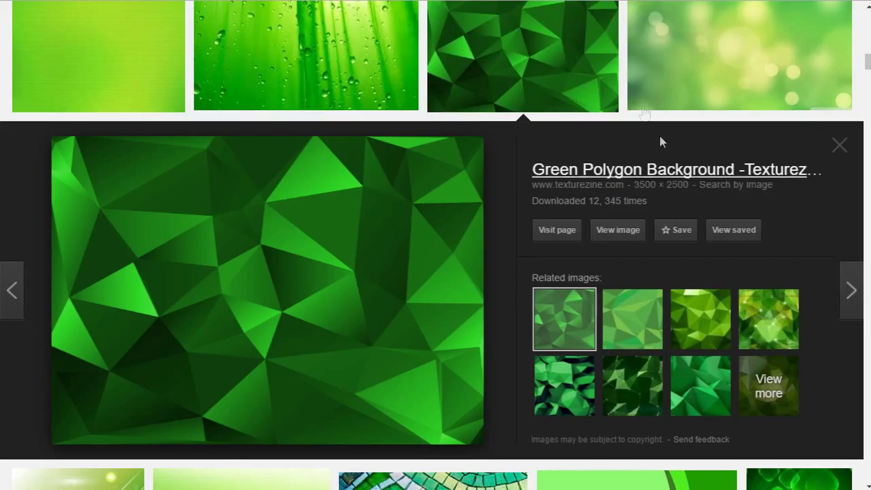
left_click(665, 80)
left_click(539, 56)
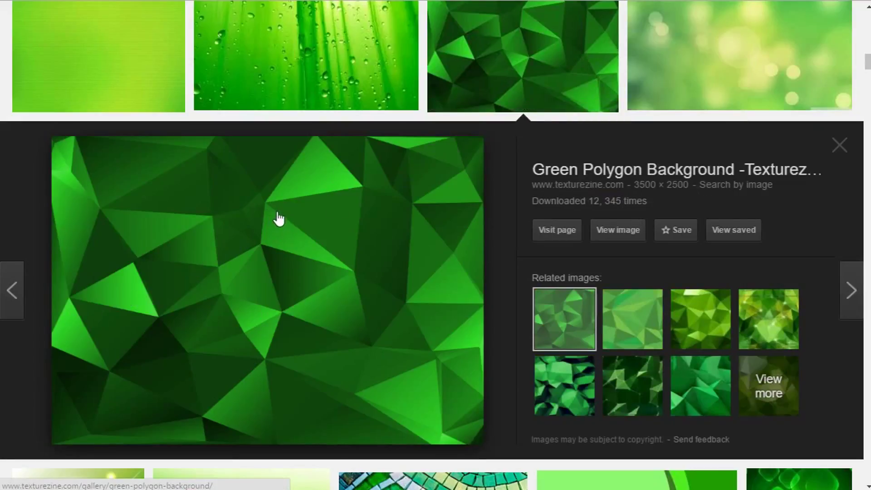
right_click(270, 234)
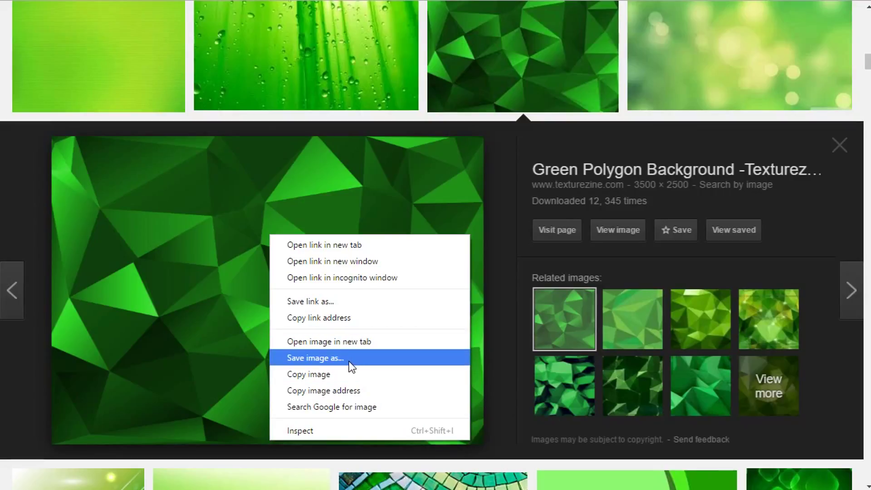
left_click(325, 358)
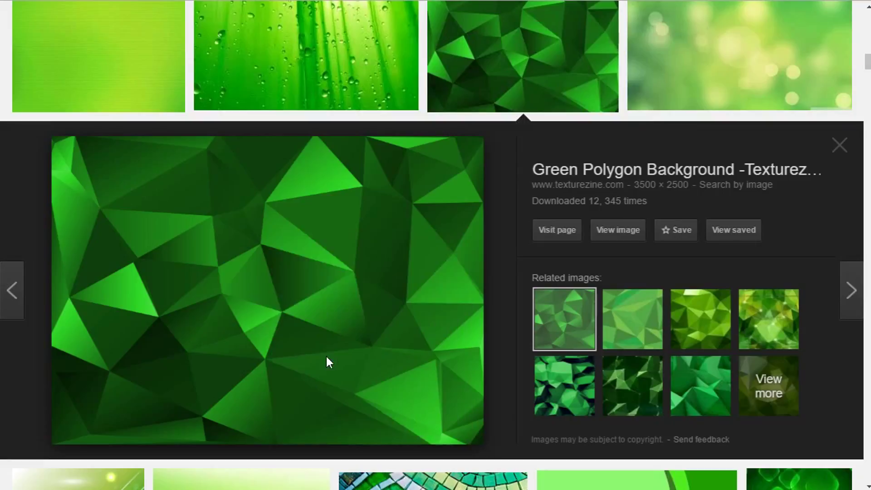
left_click(518, 294)
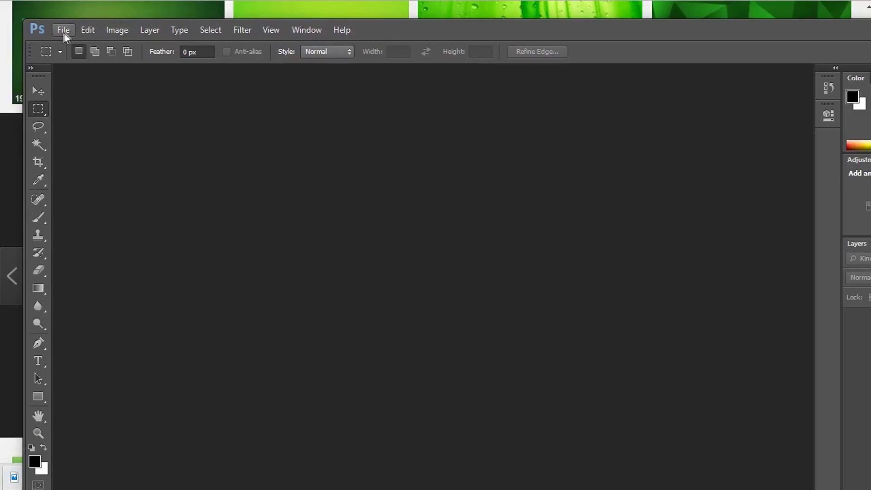
Step: Create a transparent RGB document 'backgrounder', 2560 × 1440 px at 72 ppi
left_click(63, 30)
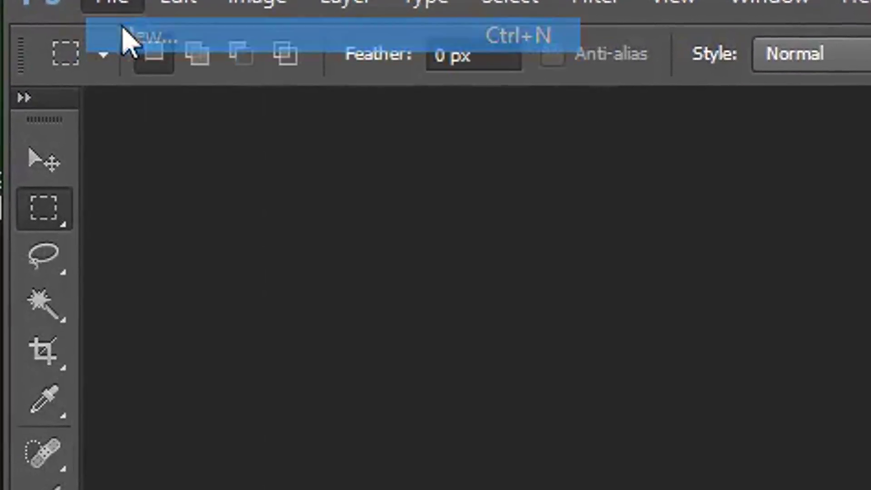
left_click(126, 40)
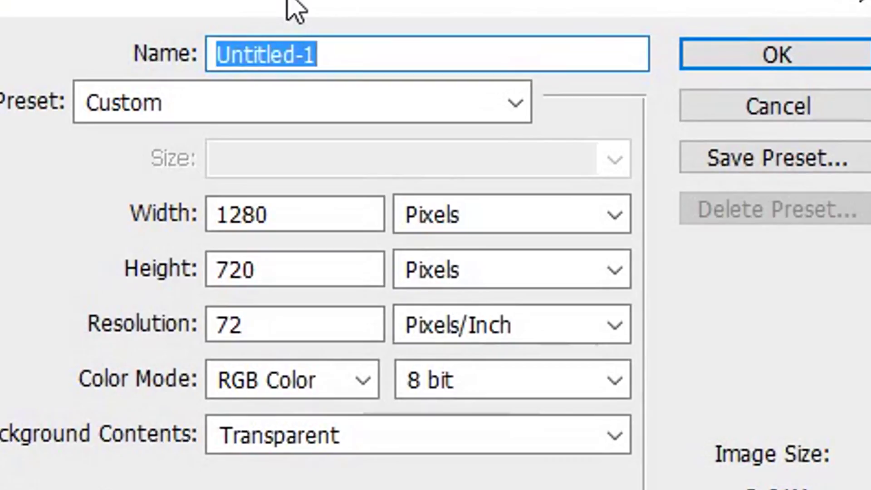
type("backgrounder")
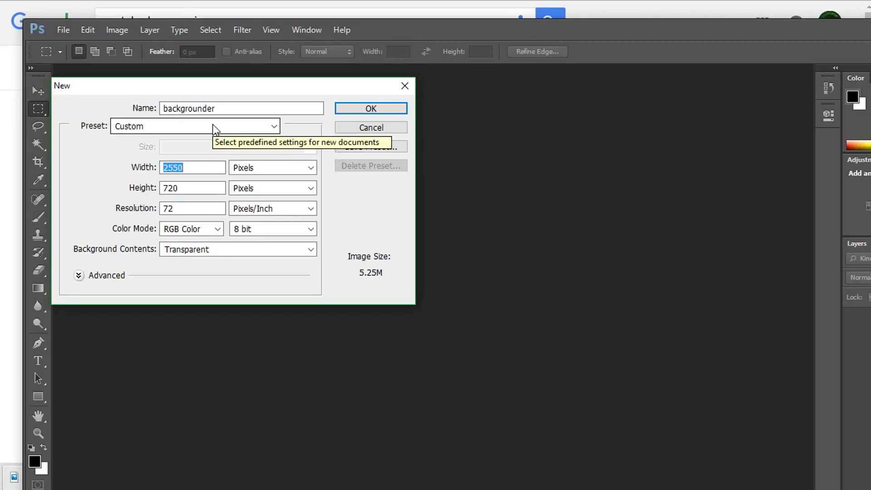
type("256")
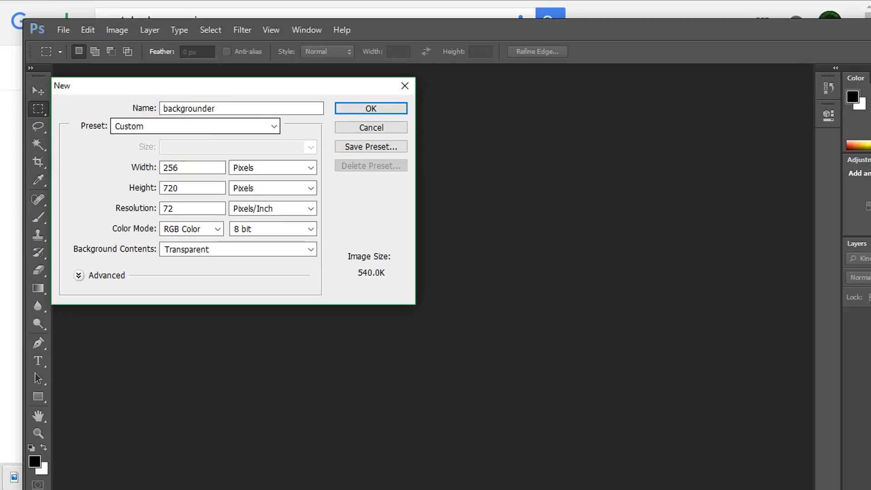
type("0")
left_click(188, 188)
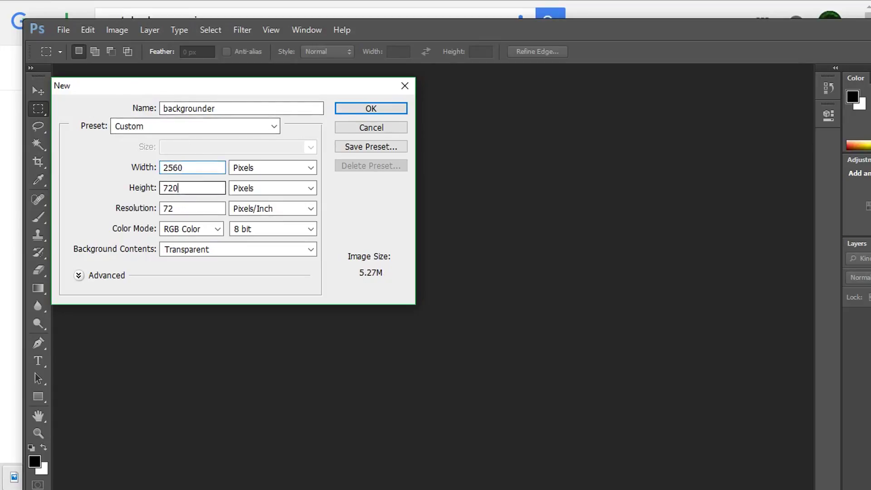
double_click(188, 188)
type("144")
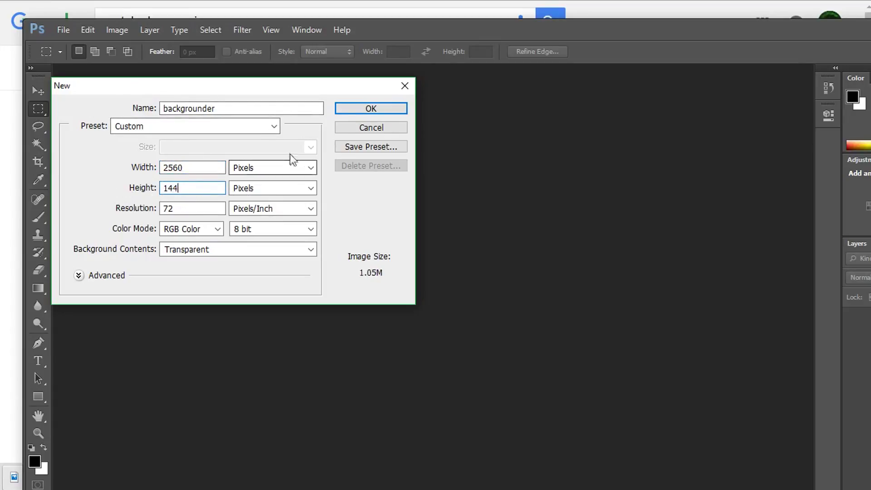
type("0")
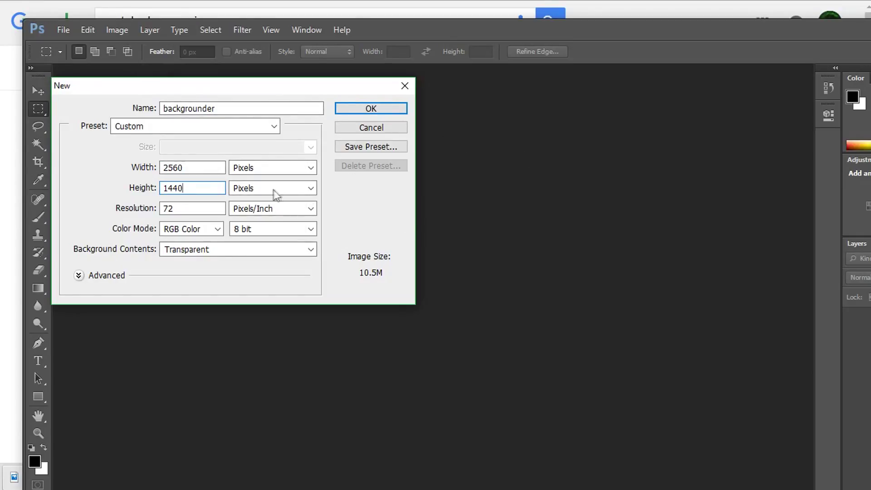
left_click(286, 250)
left_click(231, 252)
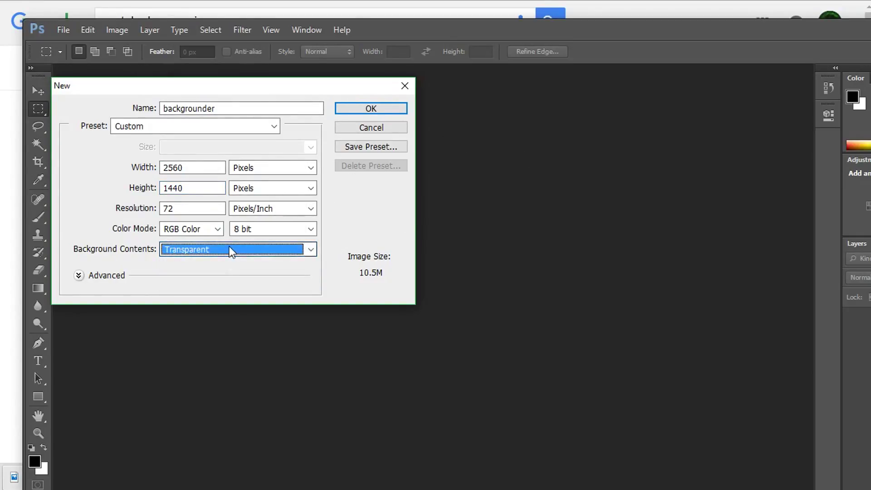
left_click(207, 232)
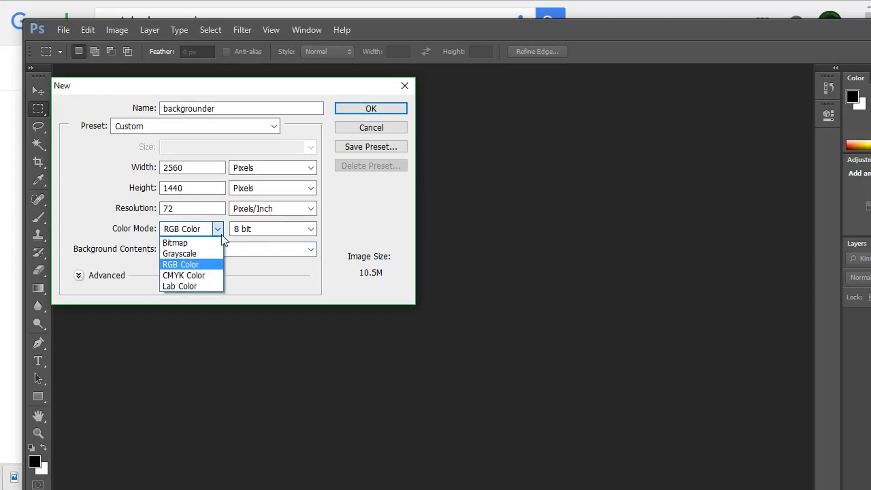
left_click(196, 233)
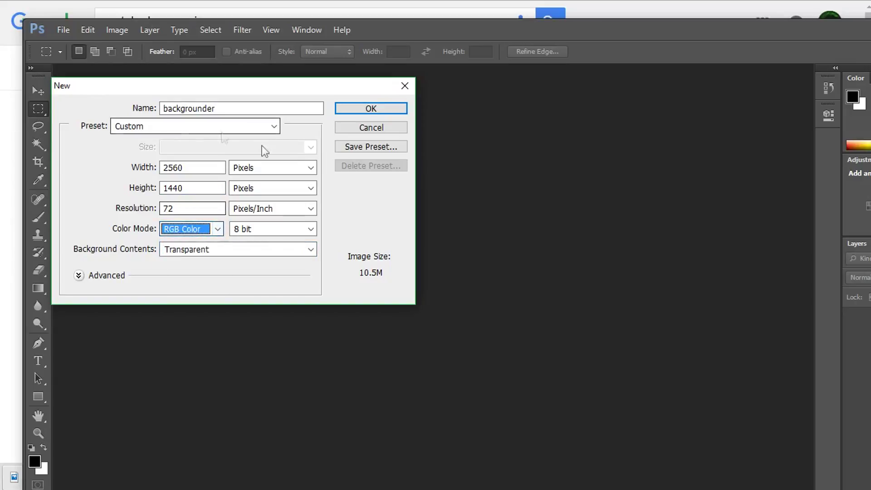
left_click(364, 110)
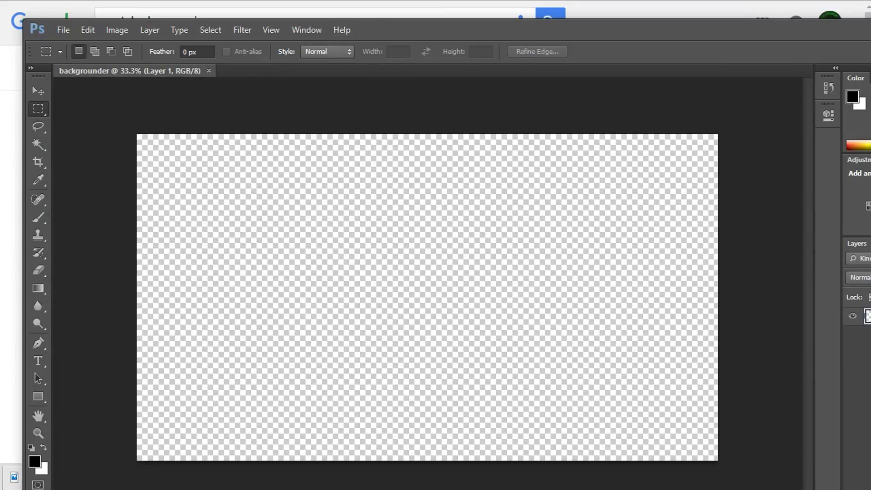
Step: Drag the downloaded green-polygon.jpg from the browser onto the backgrounder canvas
key("alt+Tab")
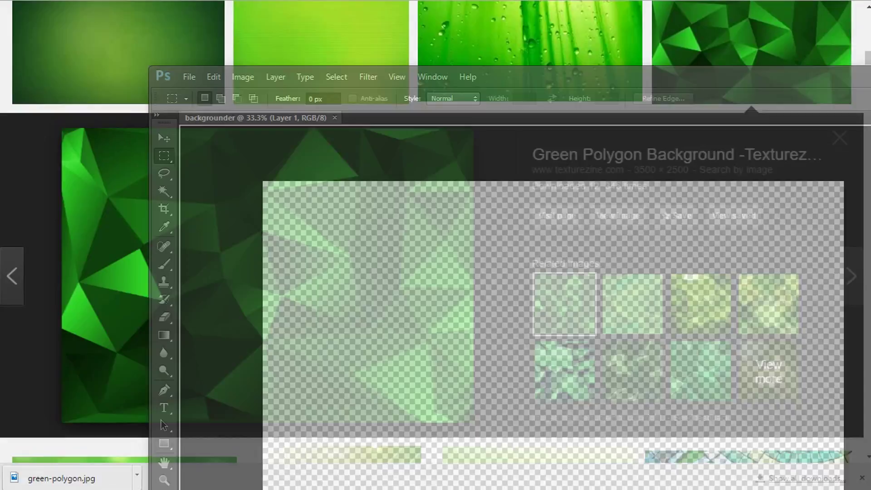
left_click_drag(61, 478, 554, 344)
left_click_drag(730, 82, 642, 23)
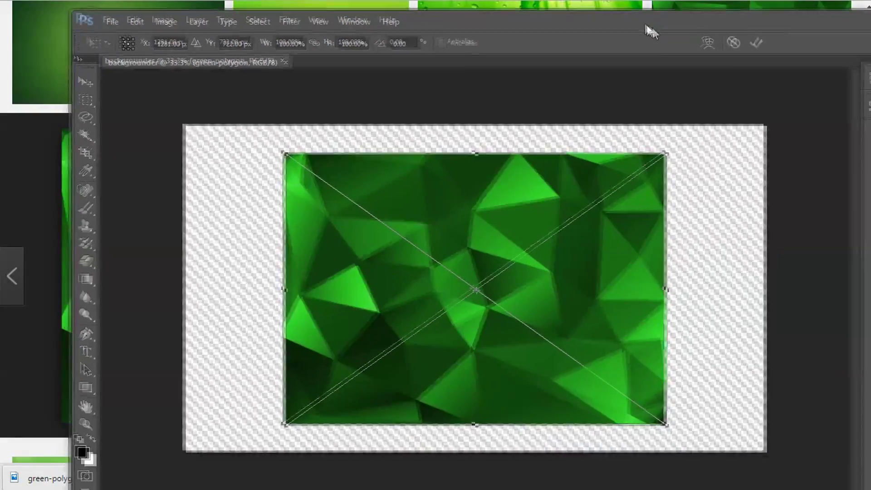
left_click(101, 18)
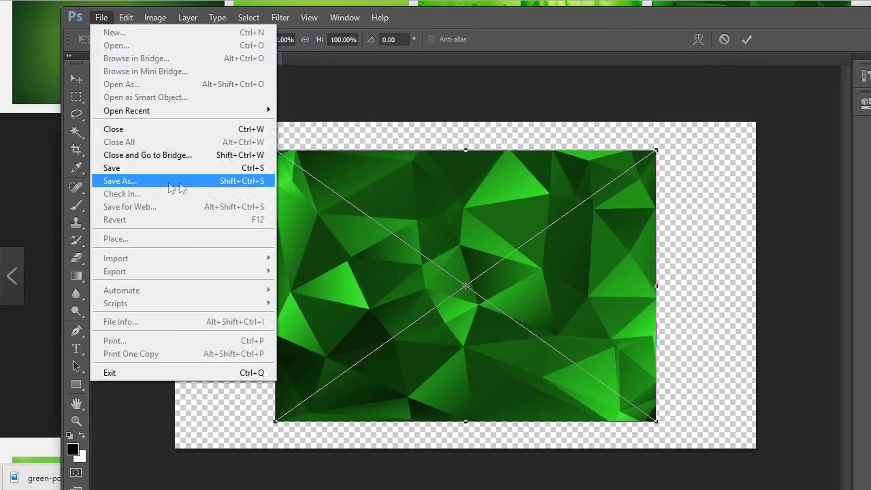
Step: Scale the placed polygon image to cover the whole canvas and commit the placement
right_click(432, 188)
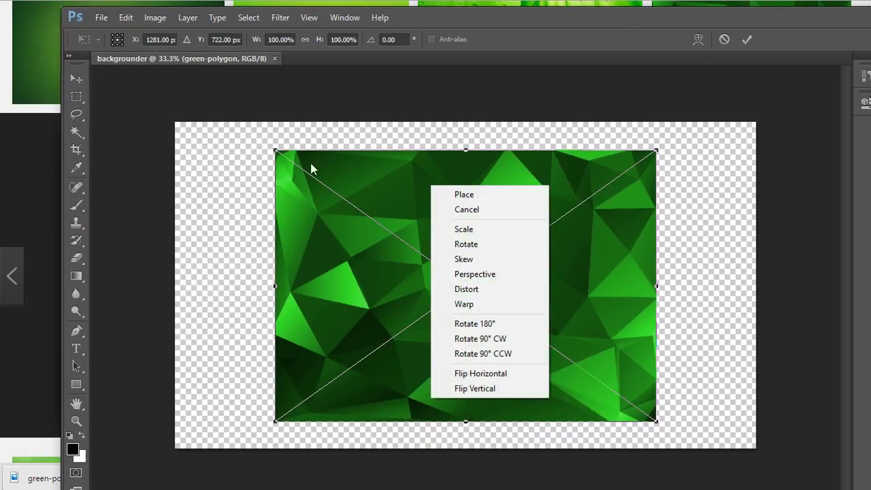
left_click(359, 181)
left_click_drag(277, 152, 123, 85)
left_click_drag(657, 421, 790, 471)
right_click(652, 284)
left_click(684, 292)
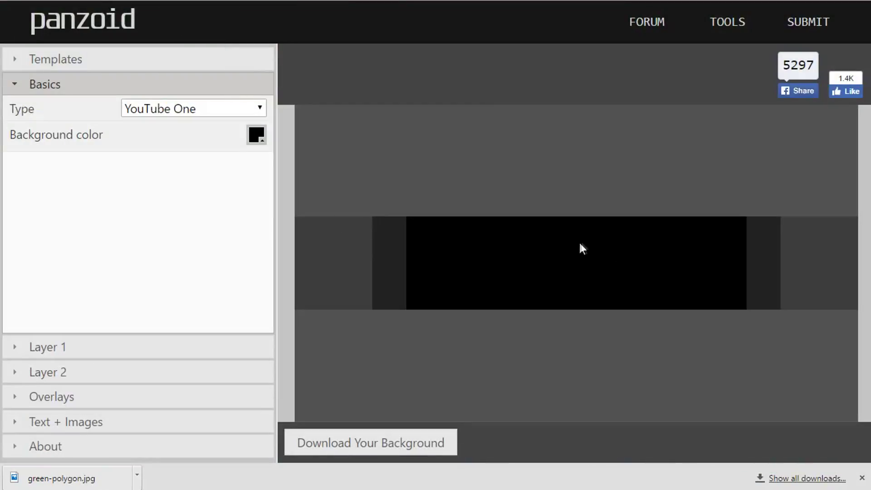
Step: Paste the Panzoid template screenshot and stretch it with Free Transform to fill the canvas
key("alt+Tab")
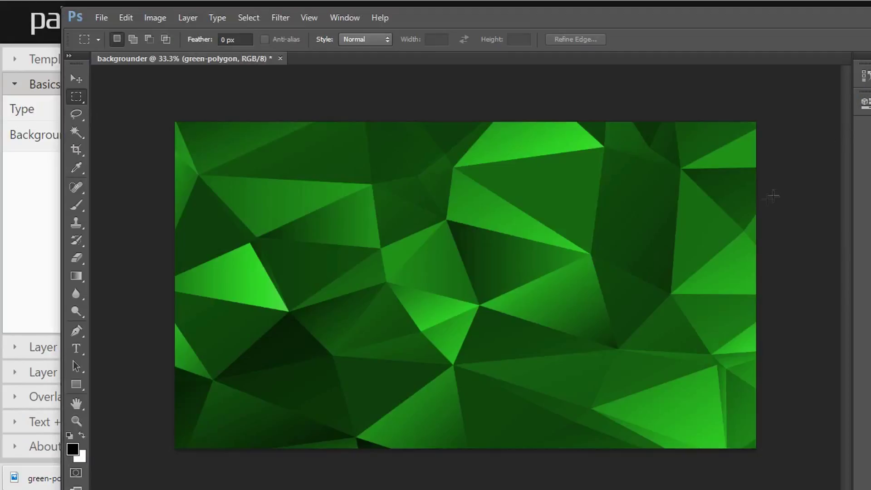
key("ctrl+v")
key("ctrl+t")
left_click_drag(236, 166, 176, 117)
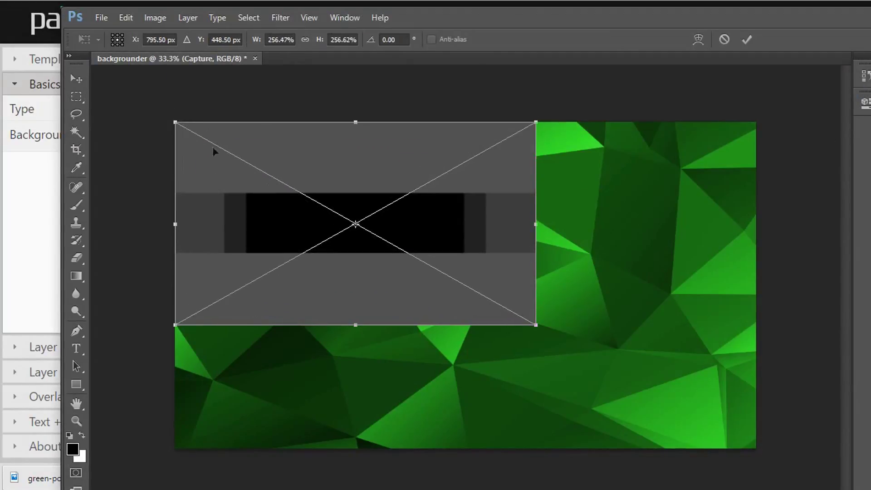
left_click_drag(533, 325, 750, 448)
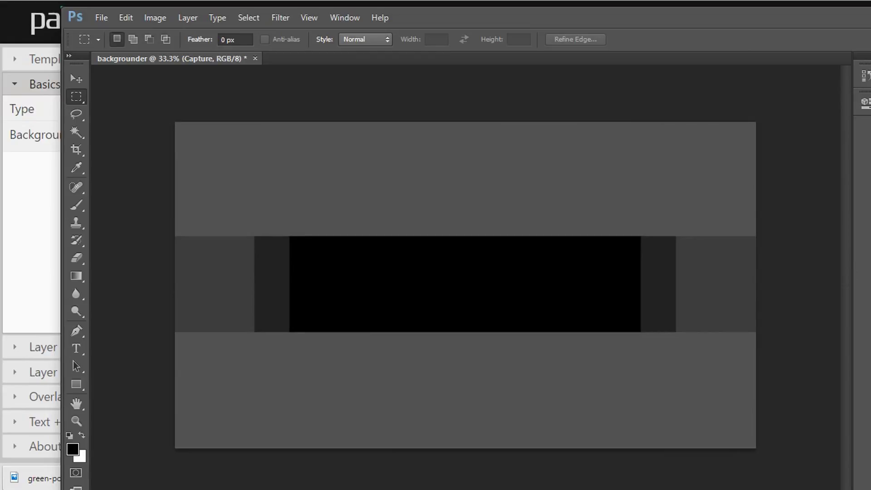
Step: Set the Capture layer's blend mode to Overlay after briefly trying Soft Light
left_click(773, 241)
left_click(776, 243)
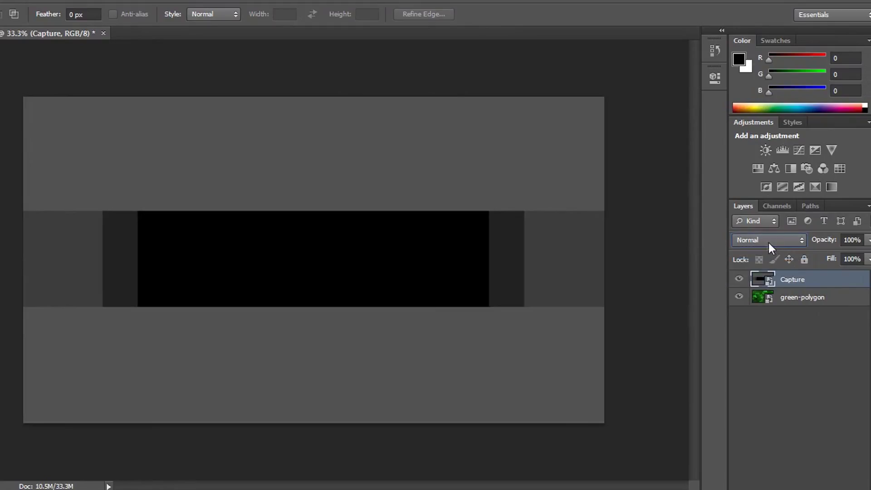
left_click(770, 243)
left_click(766, 239)
left_click(766, 237)
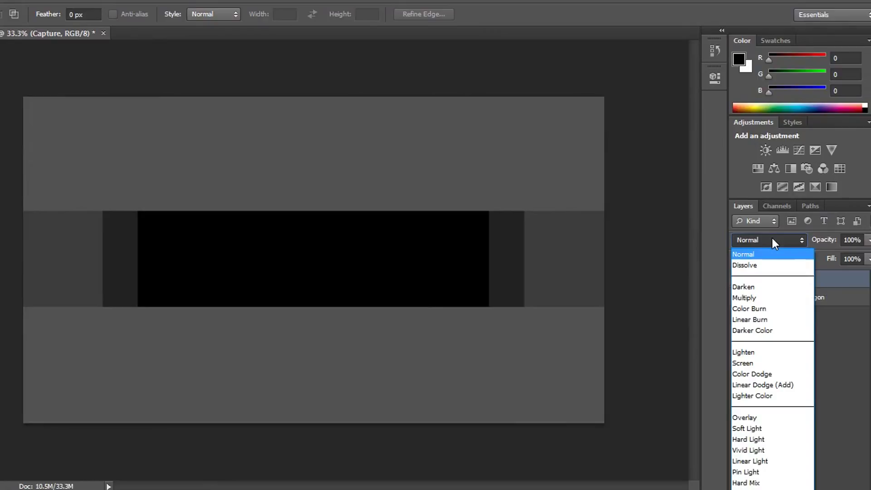
left_click(750, 428)
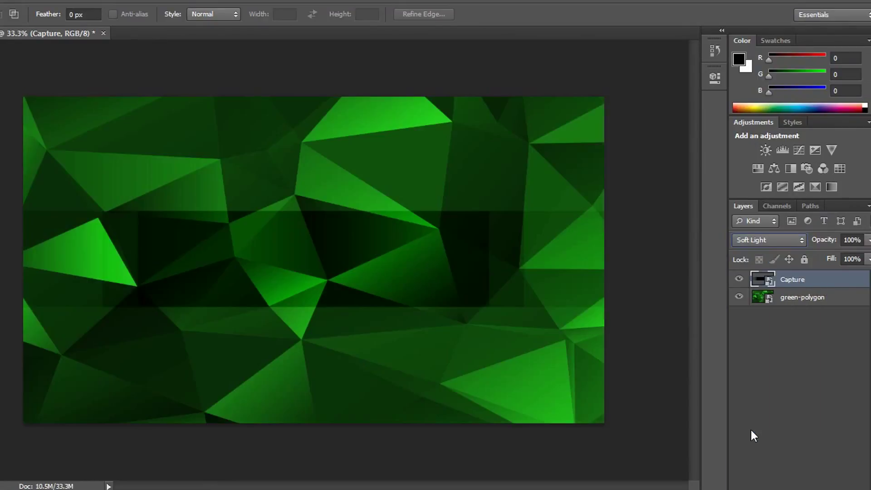
left_click(765, 239)
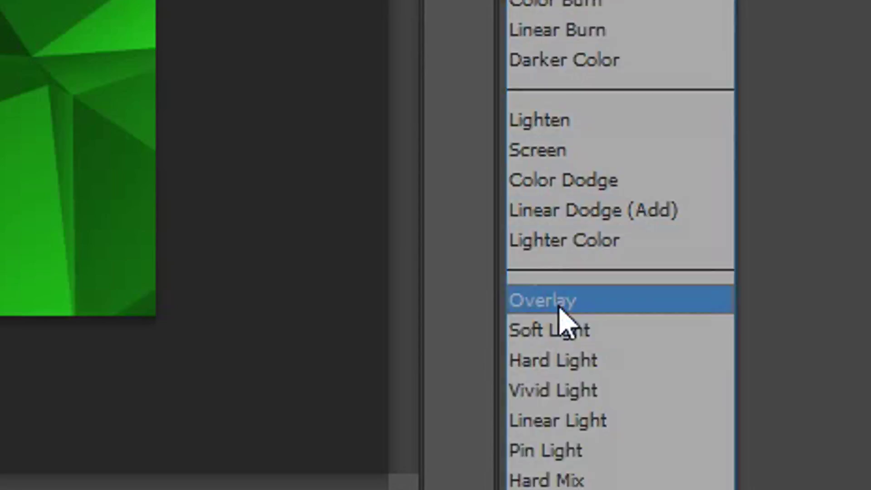
left_click(744, 418)
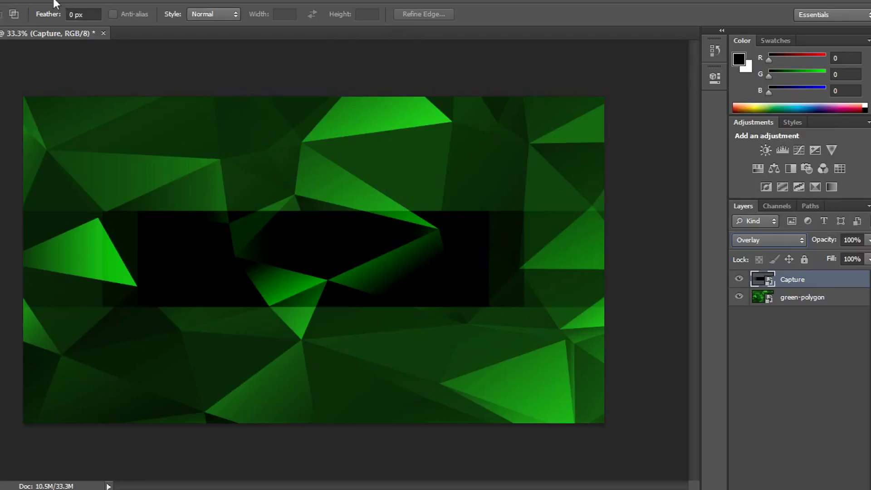
Step: Place The Tekkit Realm logo file into the banner and shift it across the canvas
key("alt+f")
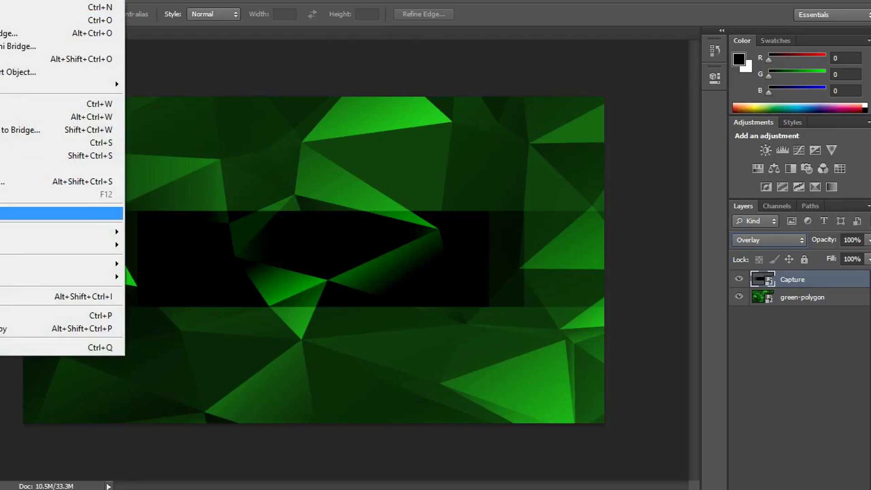
key("Return")
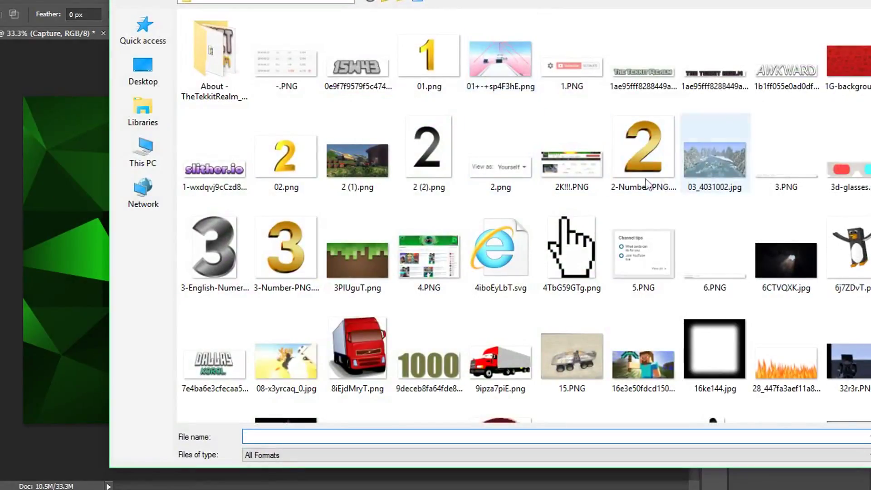
scroll(647, 184, "down", 5)
scroll(626, 169, "up", 5)
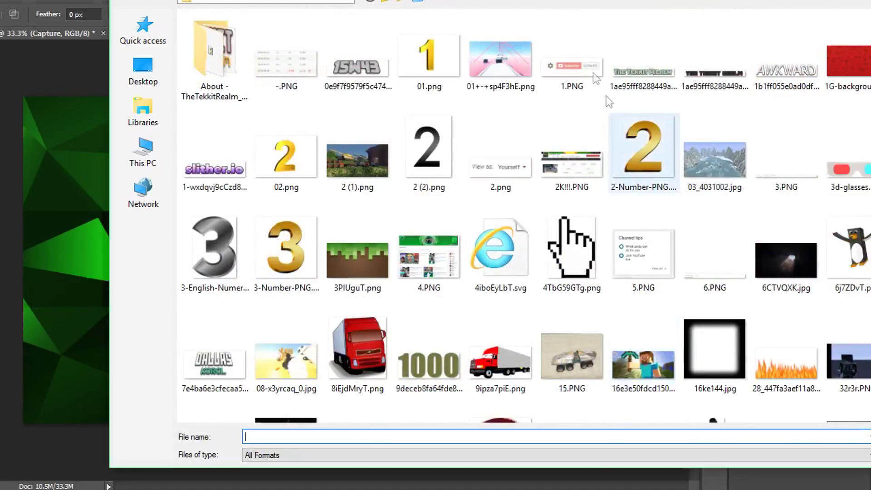
left_click(649, 67)
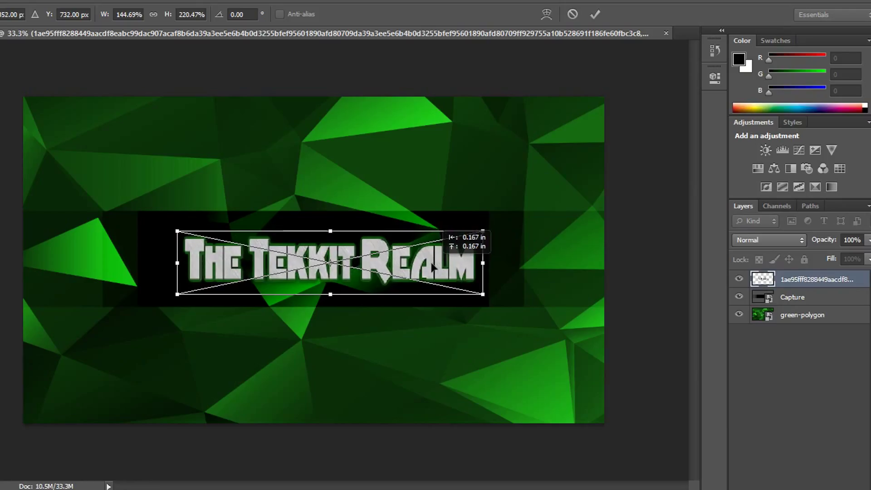
left_click_drag(448, 239, 536, 231)
Step: Enlarge and position the Tekkit Realm logo across the dark central band, then commit it with Place
left_click_drag(491, 263, 424, 258)
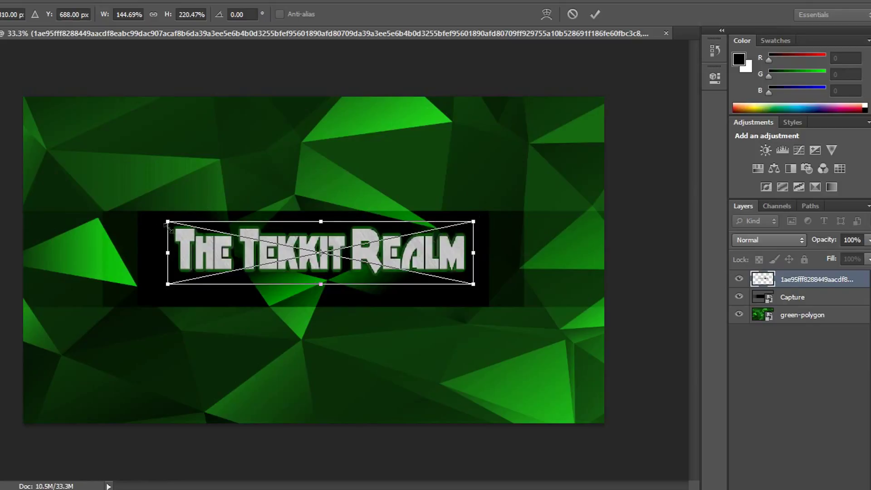
left_click_drag(169, 224, 143, 220)
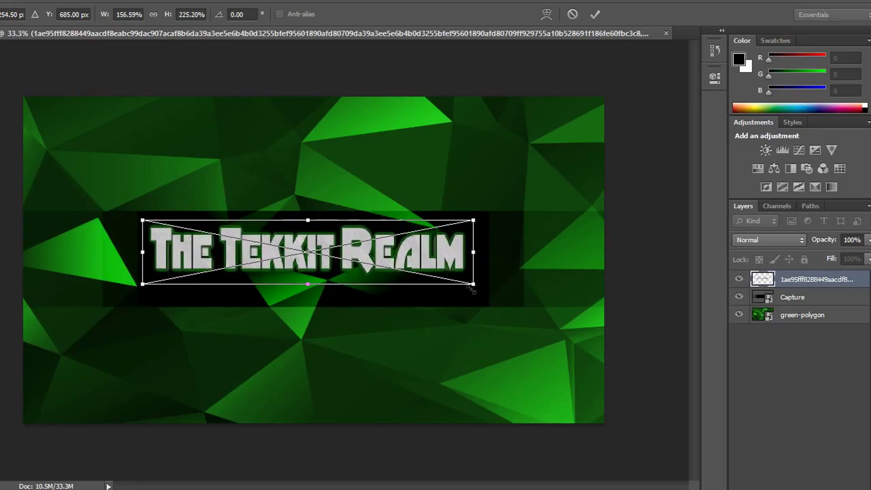
left_click_drag(471, 289, 495, 285)
left_click_drag(456, 255, 456, 250)
right_click(455, 252)
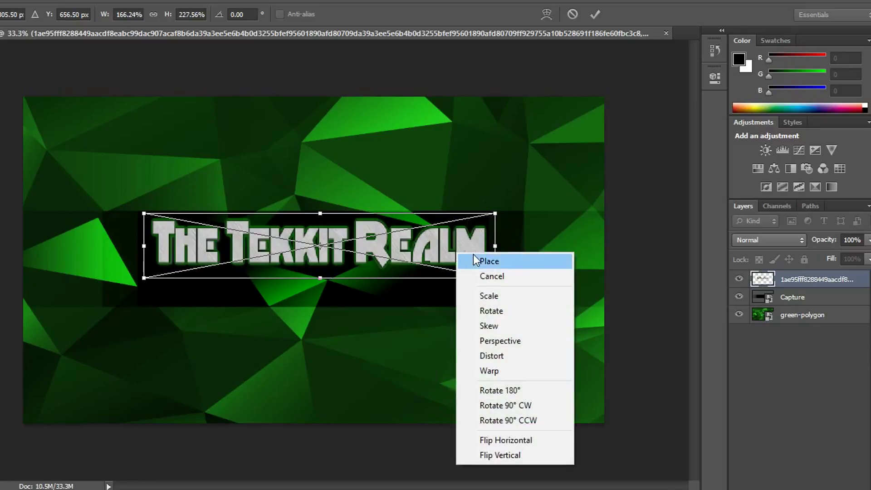
left_click(476, 261)
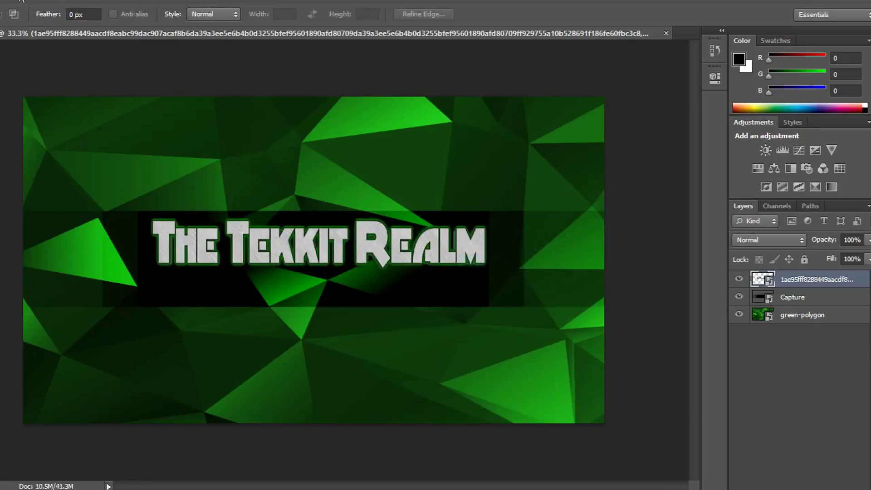
Step: Place the backgrounder (34) character image into the banner
key("alt+f")
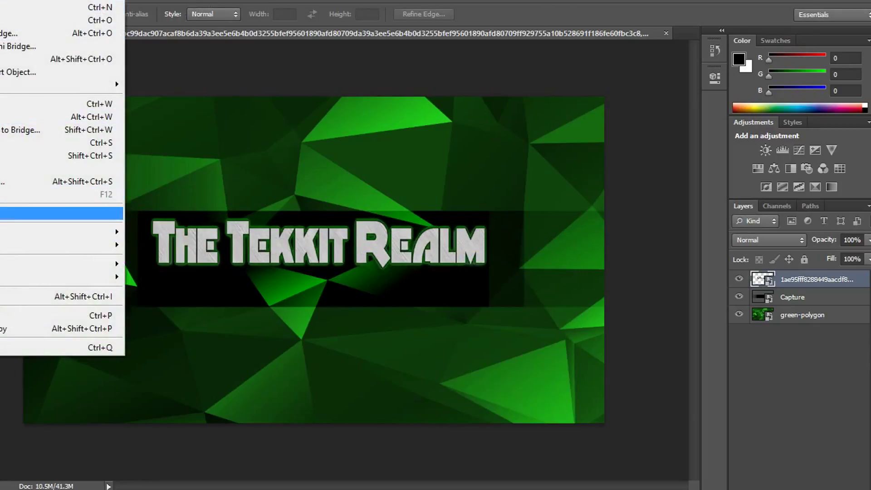
key("Return")
scroll(482, 208, "down", 15)
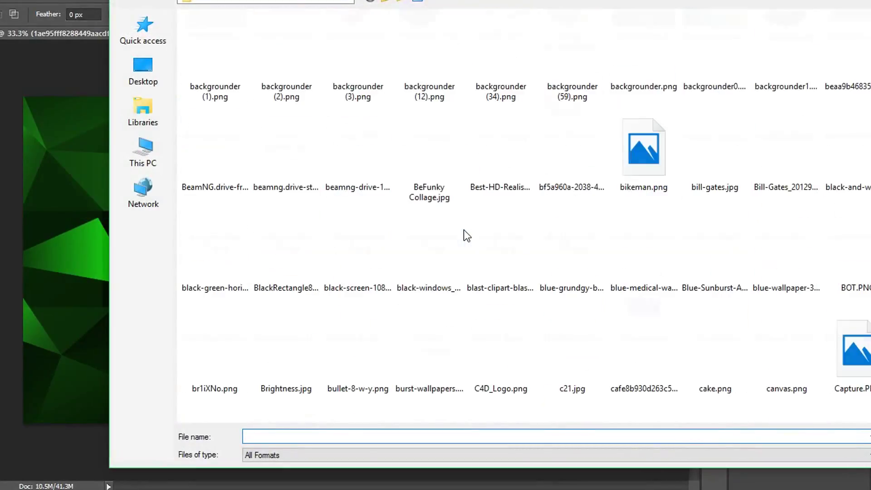
double_click(501, 50)
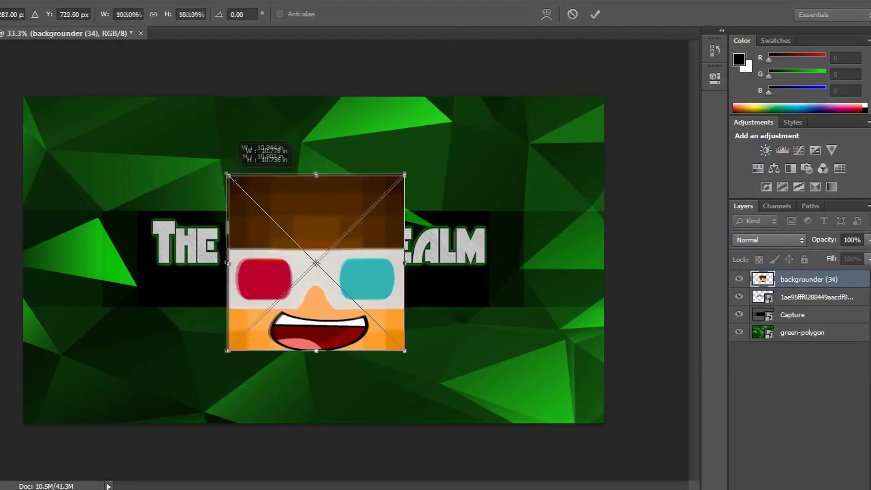
Step: Squash the face into a wide rectangle under the title, commit it, and layer it below the logo
left_click_drag(228, 175, 246, 261)
left_click_drag(363, 292, 356, 319)
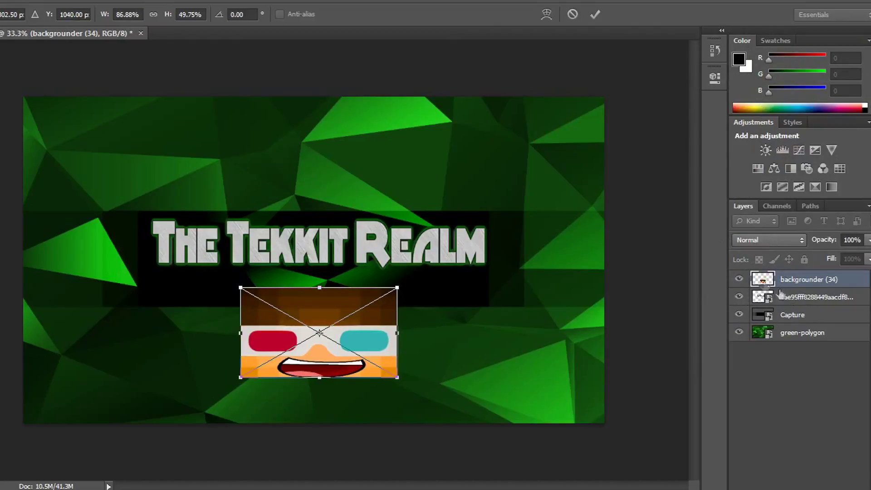
left_click_drag(324, 306, 325, 265)
right_click(333, 266)
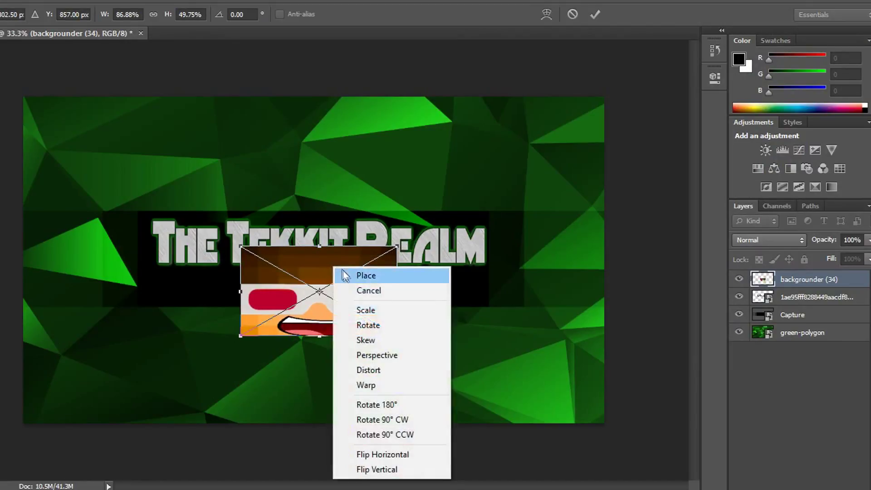
left_click(362, 275)
left_click_drag(800, 280, 802, 307)
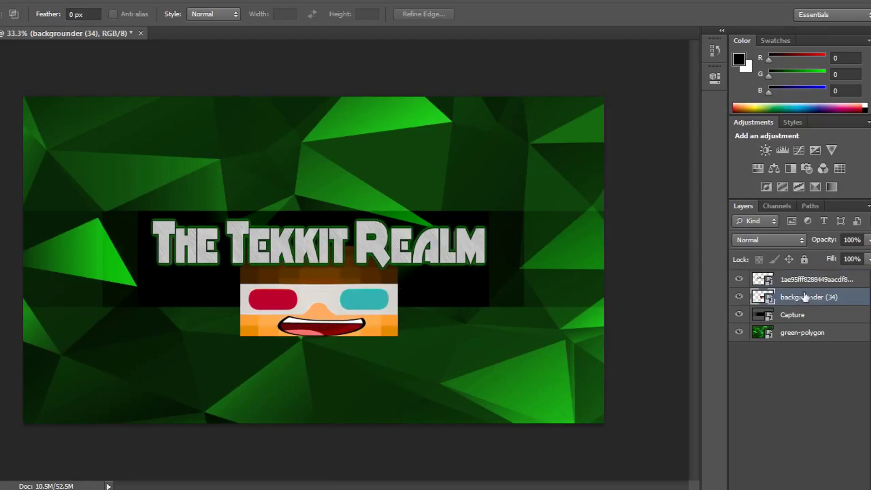
Step: Try Linear Light, Pin Light, Vivid Light, Soft Light and Linear Dodge (Add) on the face layer
left_click(780, 243)
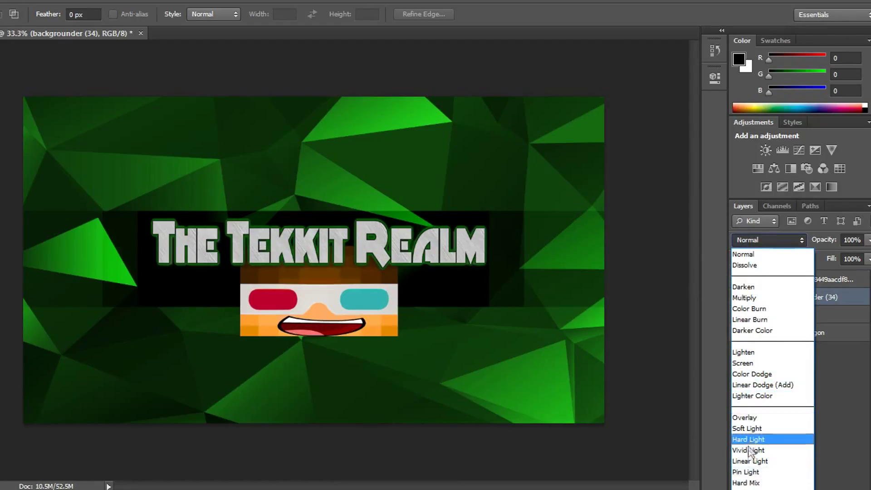
left_click(748, 460)
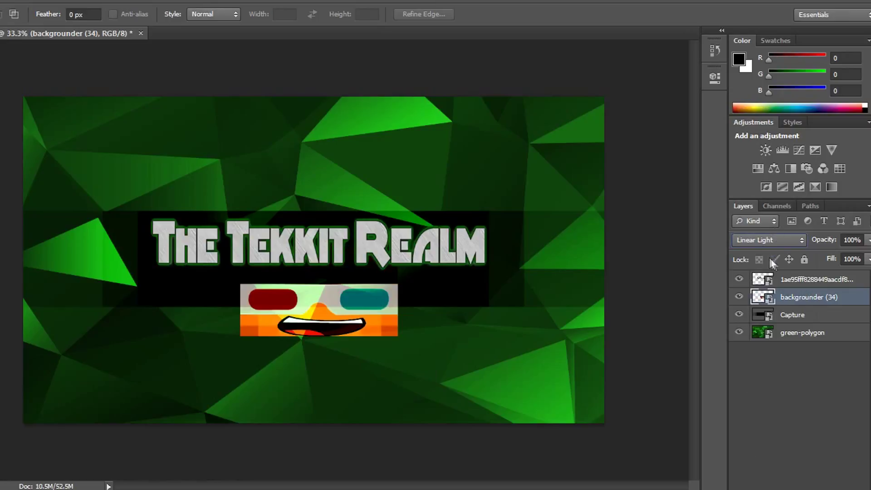
left_click(770, 240)
left_click(771, 472)
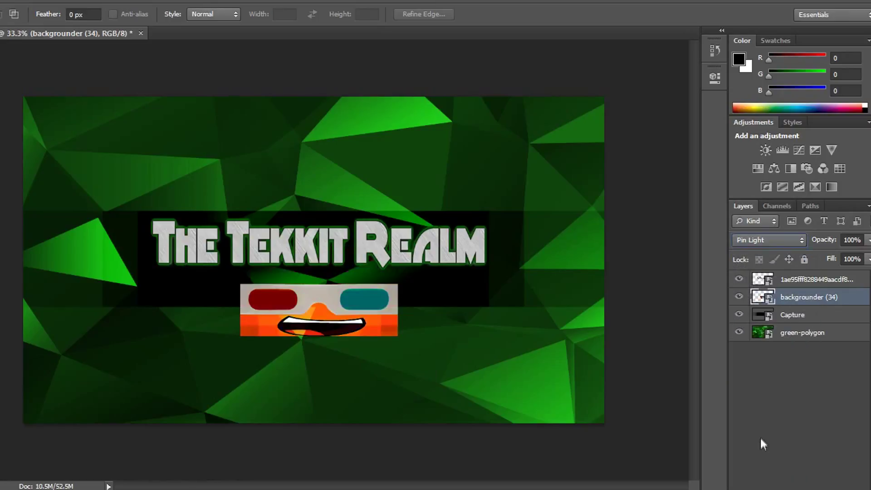
left_click(783, 241)
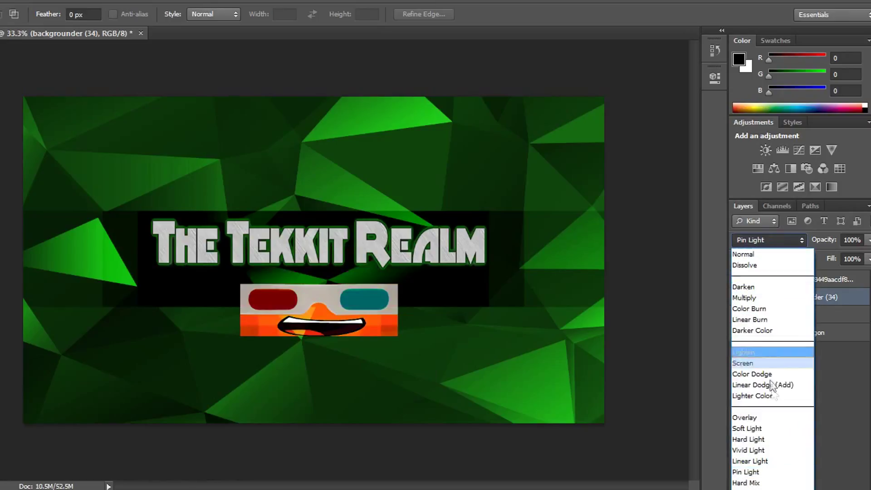
left_click(762, 448)
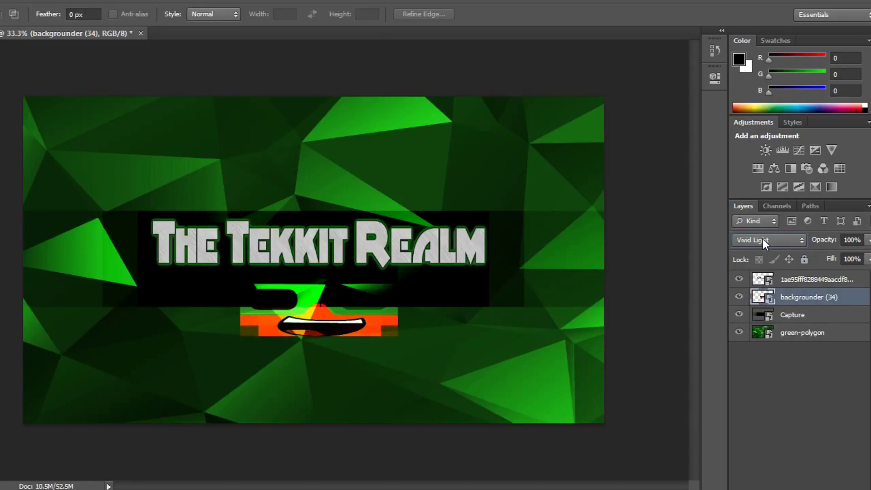
left_click(763, 238)
left_click(771, 415)
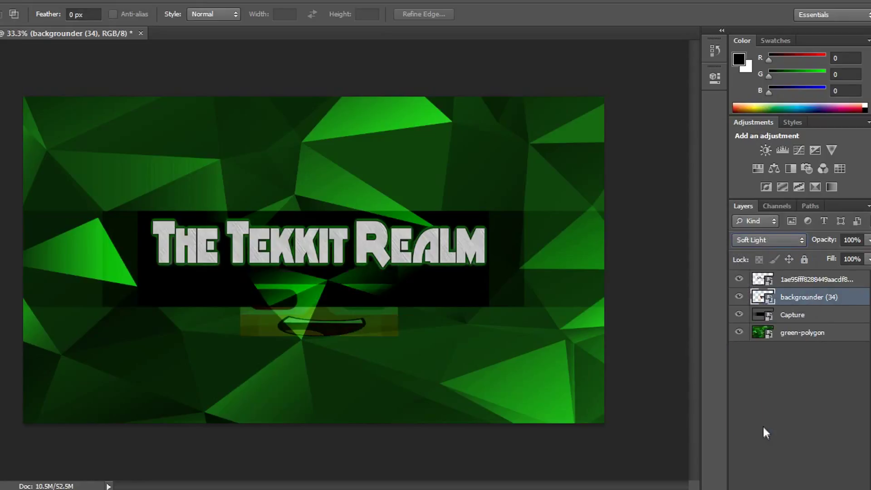
left_click(782, 243)
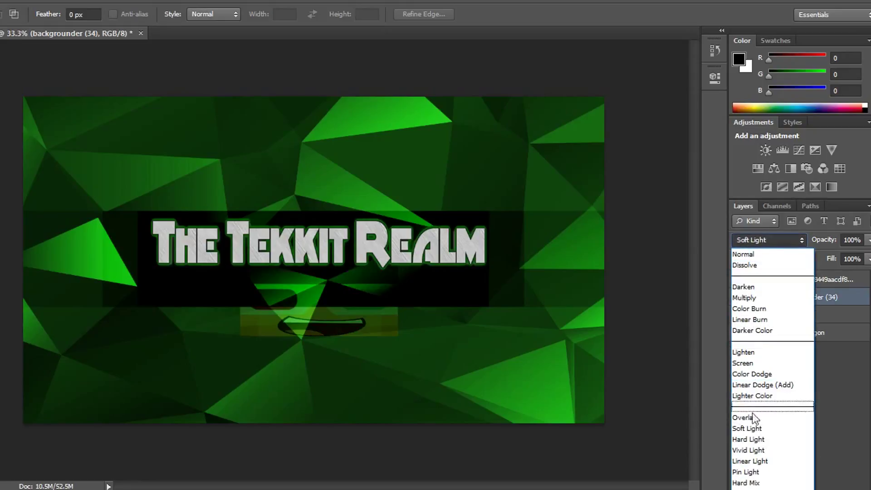
left_click(759, 381)
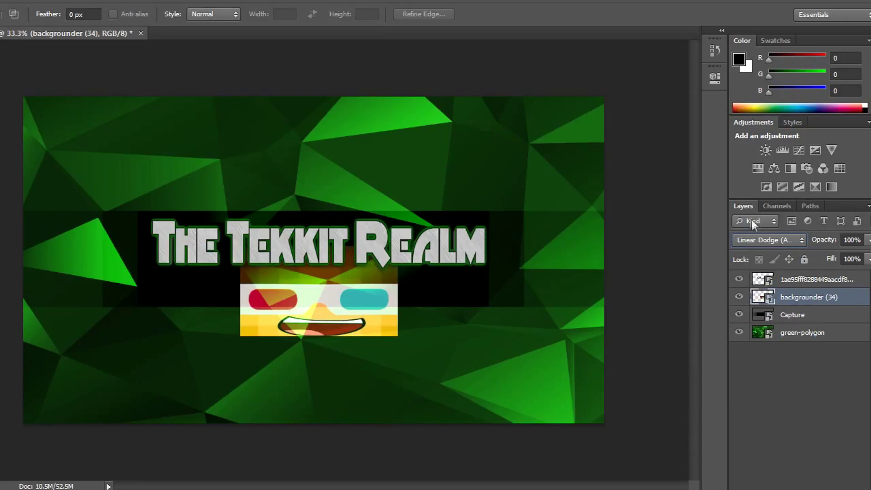
Step: Try Linear Dodge (Add) blending on the title logo layer
left_click(812, 279)
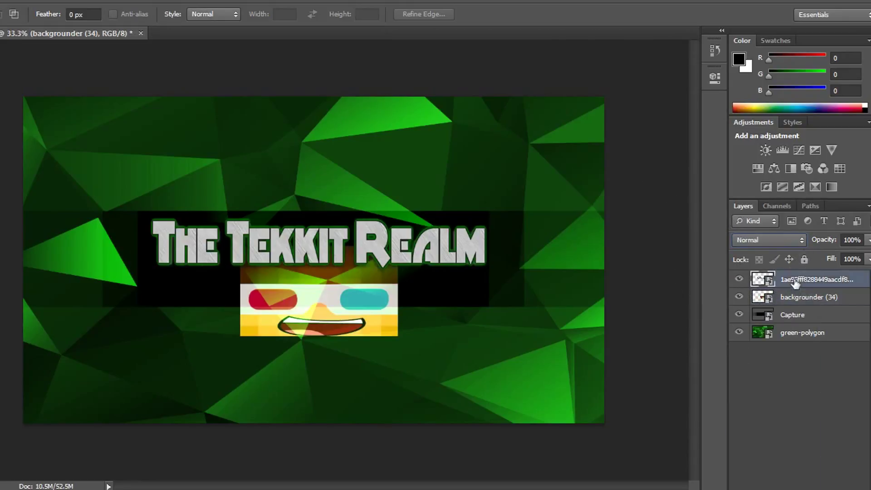
left_click(774, 238)
left_click(771, 384)
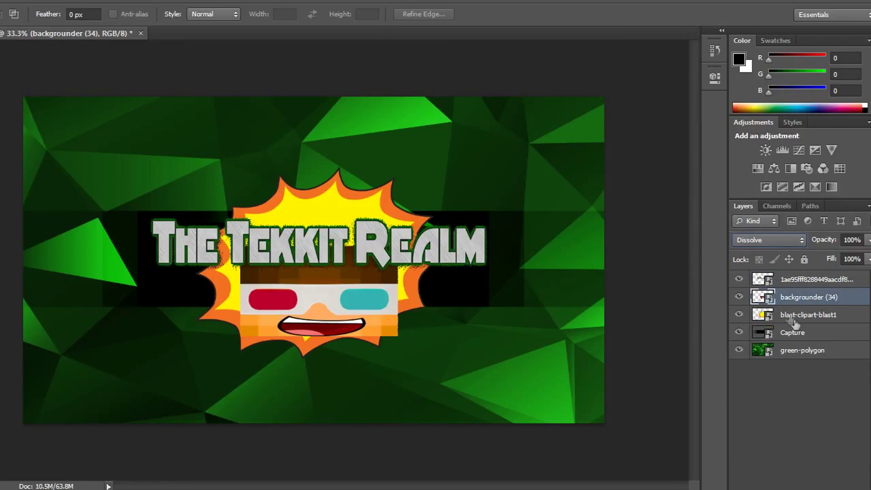
Step: Cycle the blast-clipart-blast1 starburst through Linear Dodge, Divide, Hard Mix, Soft Light, ending on Linear Light
left_click(792, 318)
left_click(760, 237)
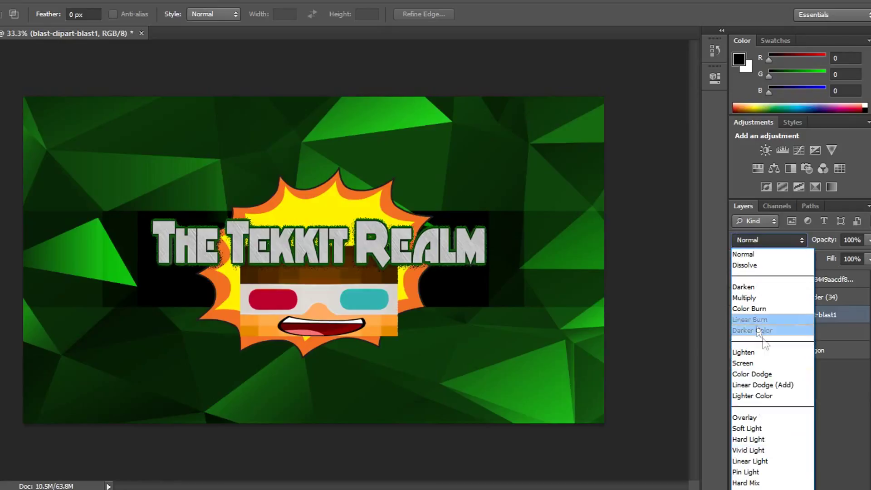
left_click(764, 384)
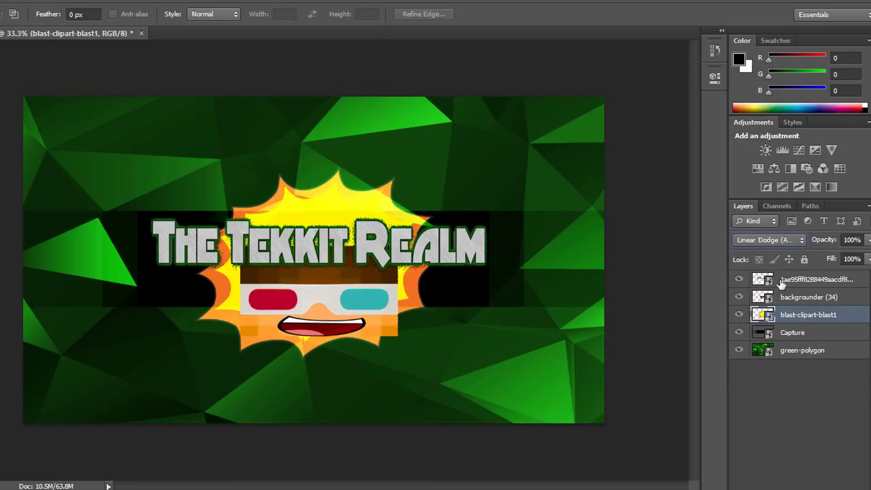
left_click(781, 240)
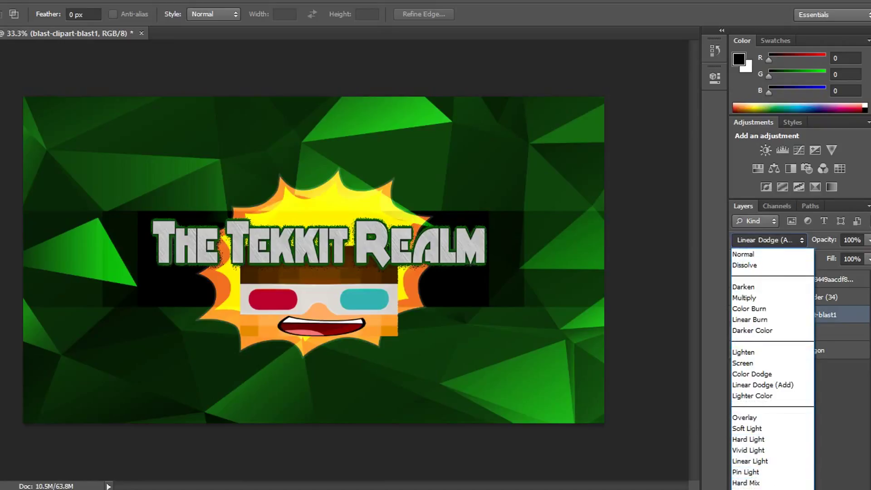
left_click(749, 485)
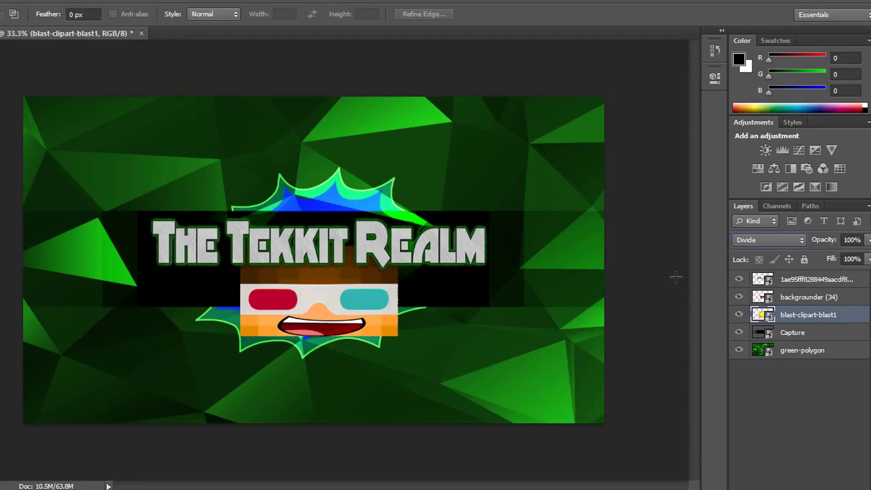
left_click(763, 238)
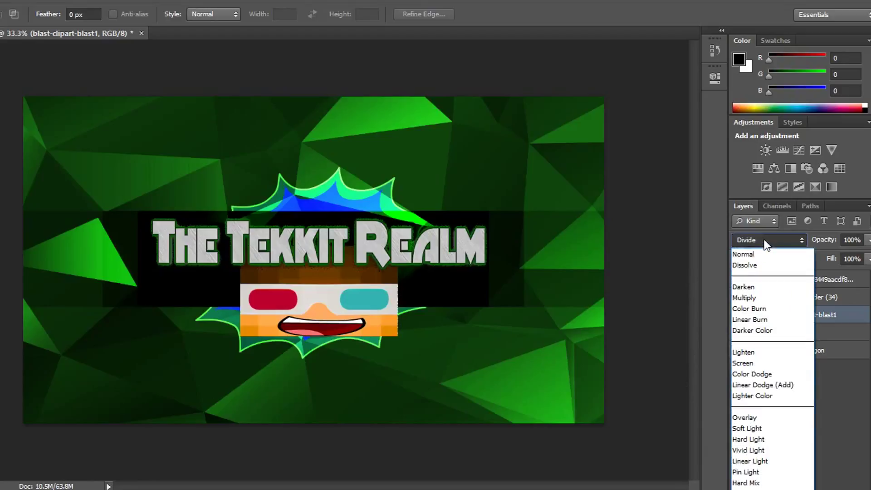
left_click(744, 482)
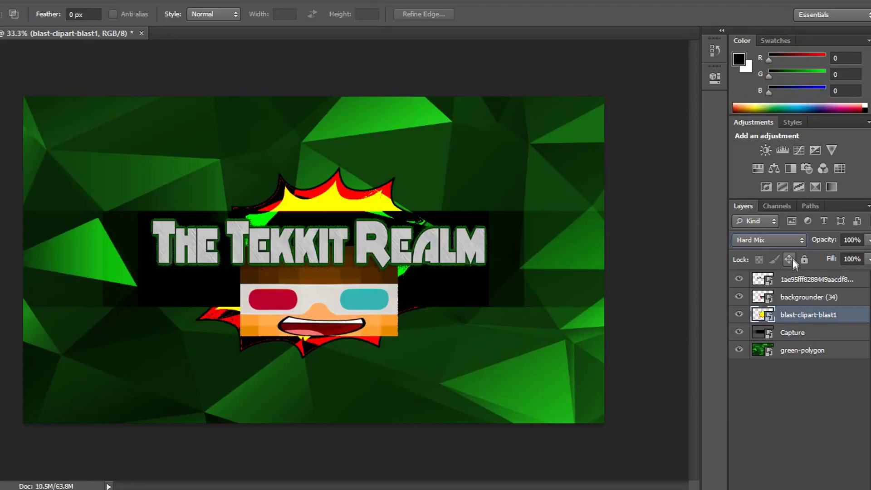
left_click(779, 238)
left_click(760, 428)
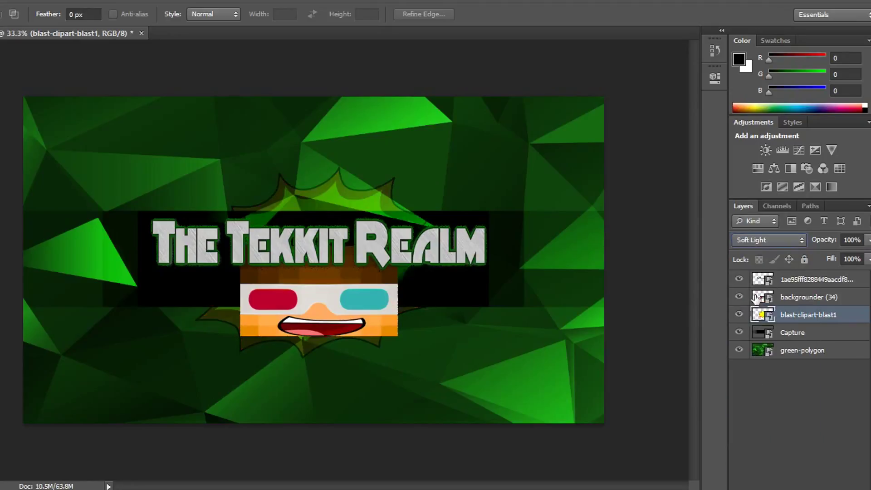
left_click(766, 241)
left_click(766, 460)
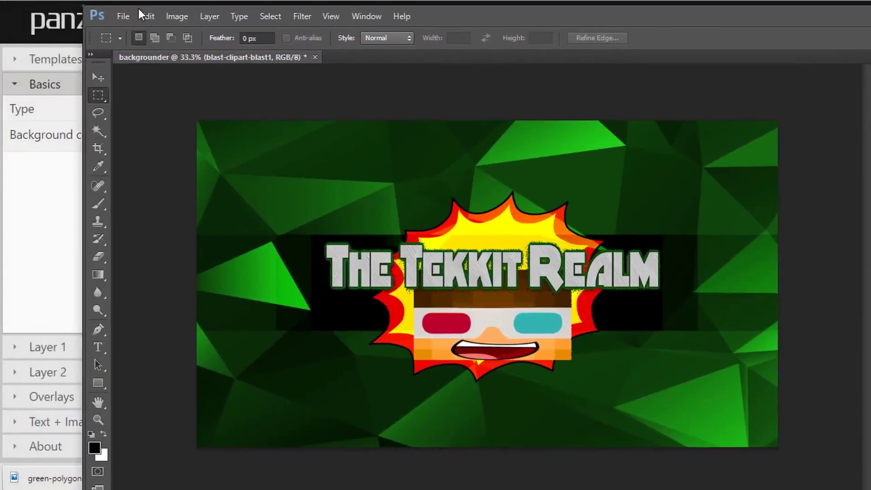
Step: Save the banner with Save As in PNG (*.PNG;*.PNS) format as backgrounder.png in RANDOM IMAGES
left_click(120, 20)
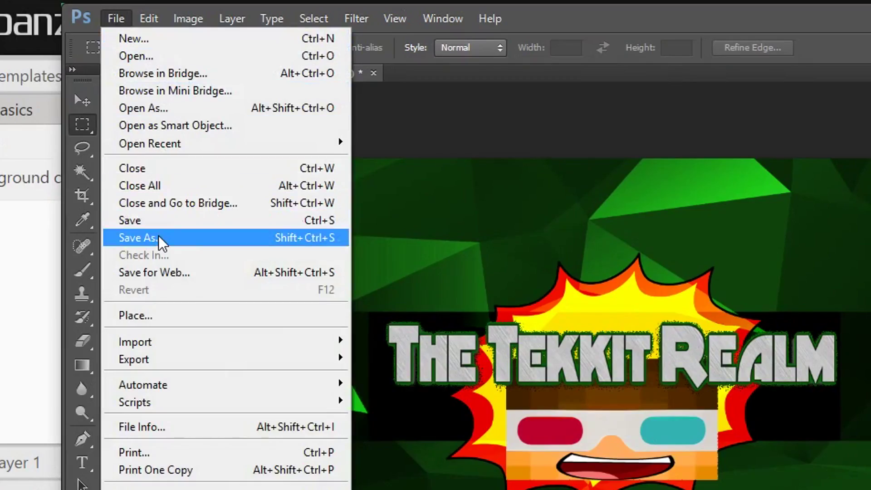
left_click(158, 235)
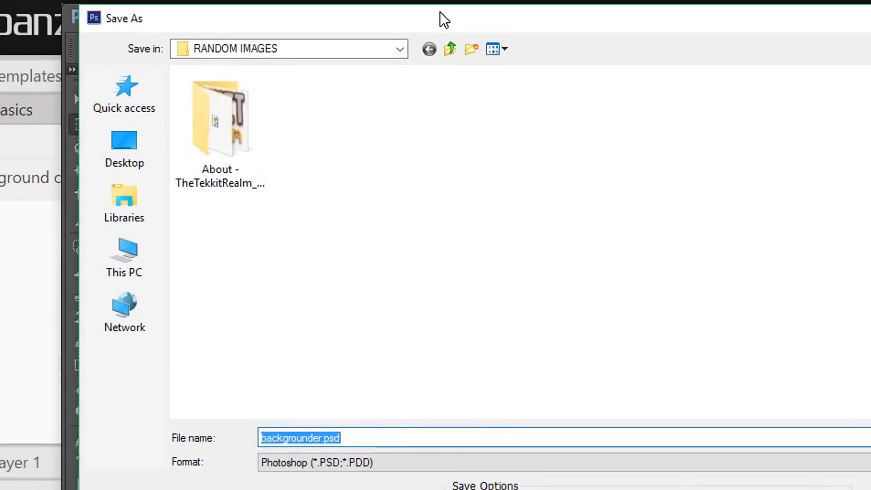
left_click_drag(439, 12, 406, 10)
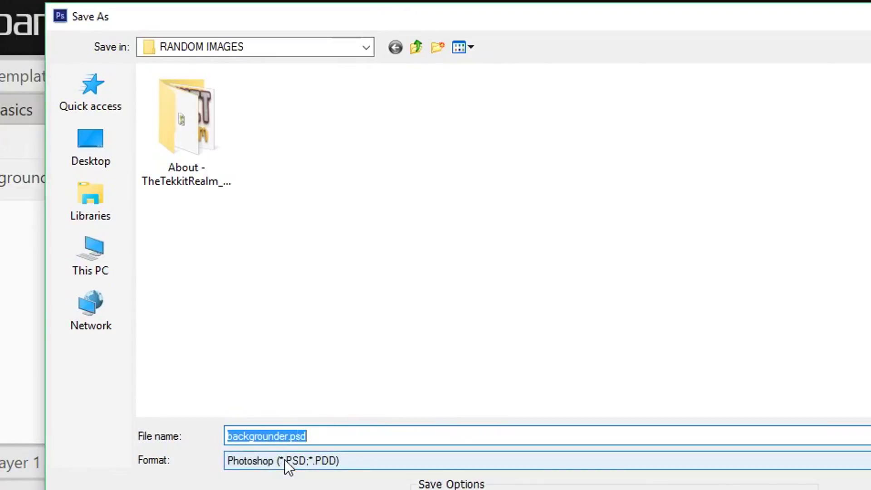
left_click(284, 459)
left_click(421, 16)
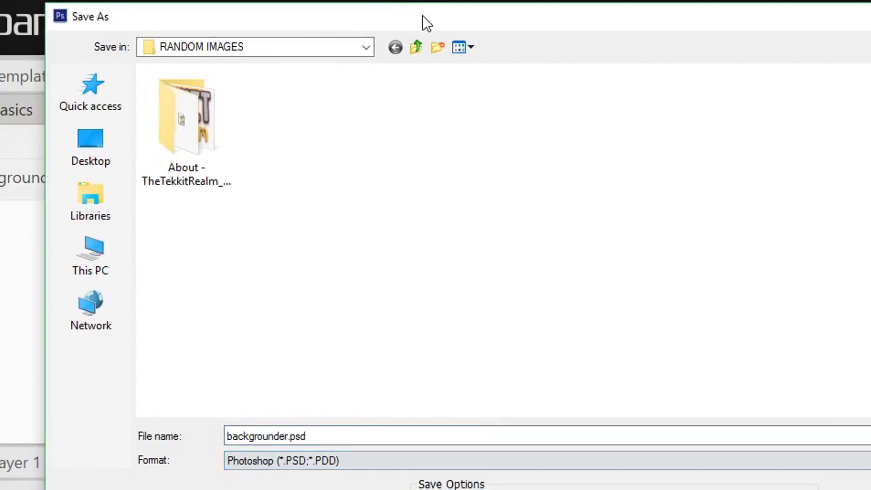
left_click_drag(421, 16, 421, 0)
left_click(309, 386)
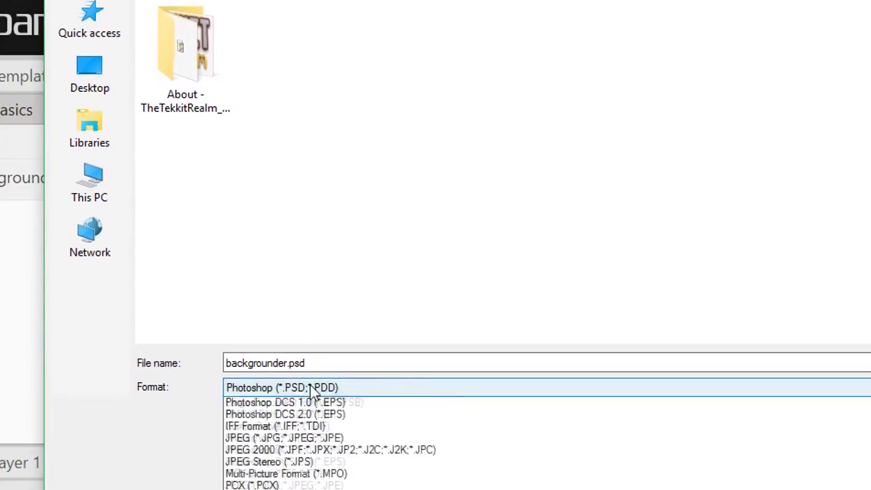
left_click(253, 489)
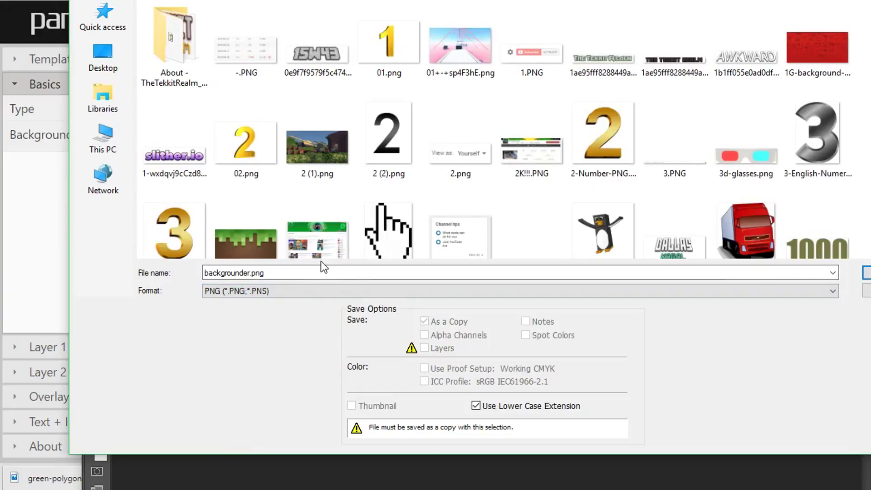
scroll(250, 168, "down", 5)
scroll(250, 171, "up", 5)
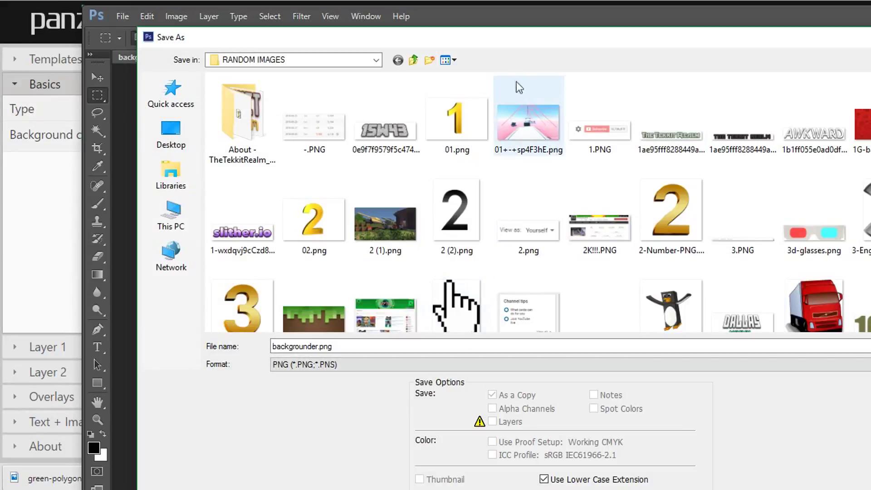
key("Return")
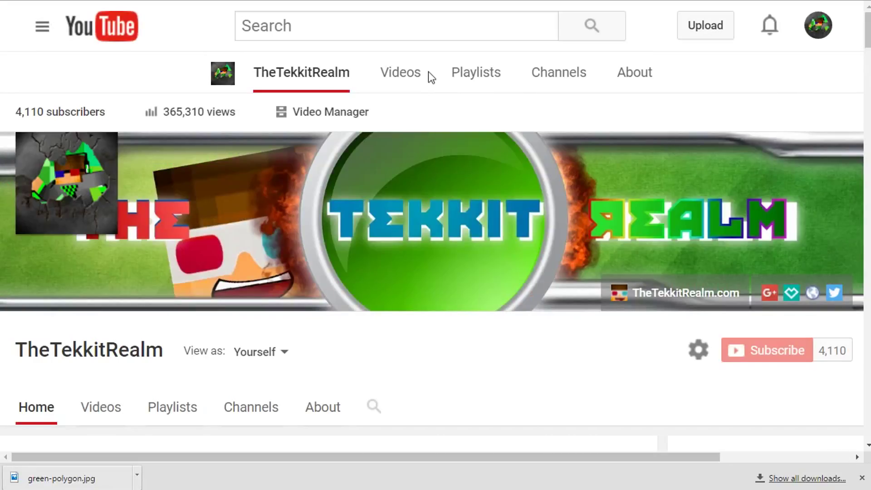
Step: Open the YouTube channel art editor from the banner's edit options, then close it without uploading
scroll(422, 65, "down", 4)
scroll(423, 64, "up", 3)
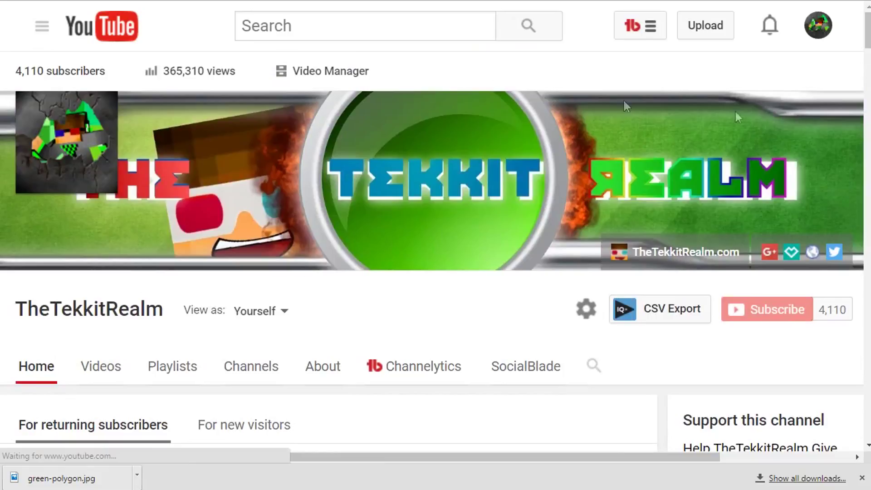
left_click(851, 111)
left_click(766, 169)
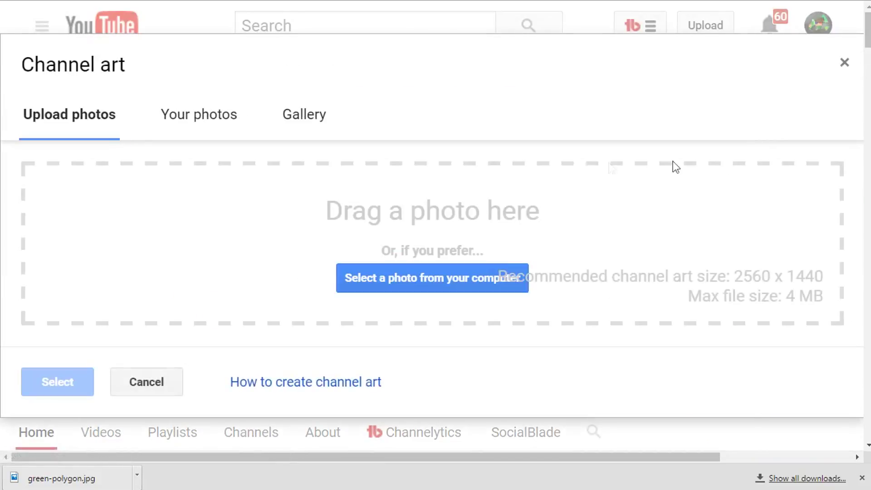
left_click(843, 62)
Step: Scroll through the channel page, then switch back to the Photoshop banner with Alt+Tab
scroll(600, 151, "down", 7)
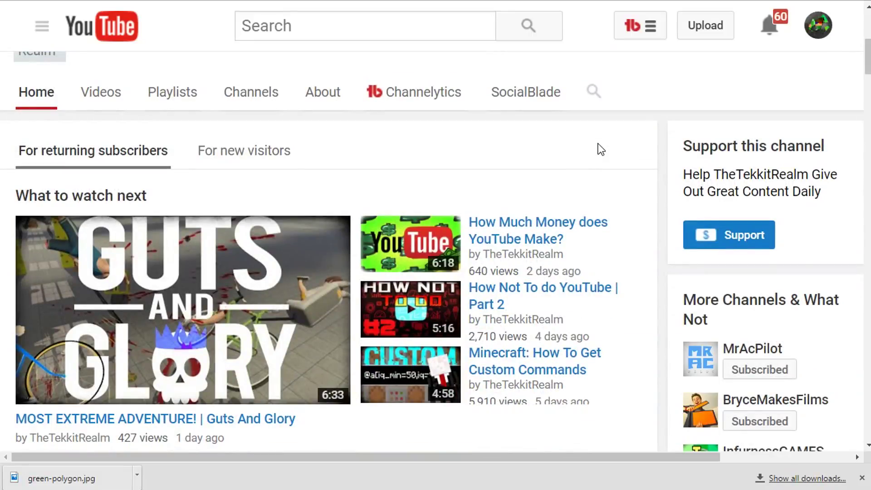
scroll(597, 143, "up", 6)
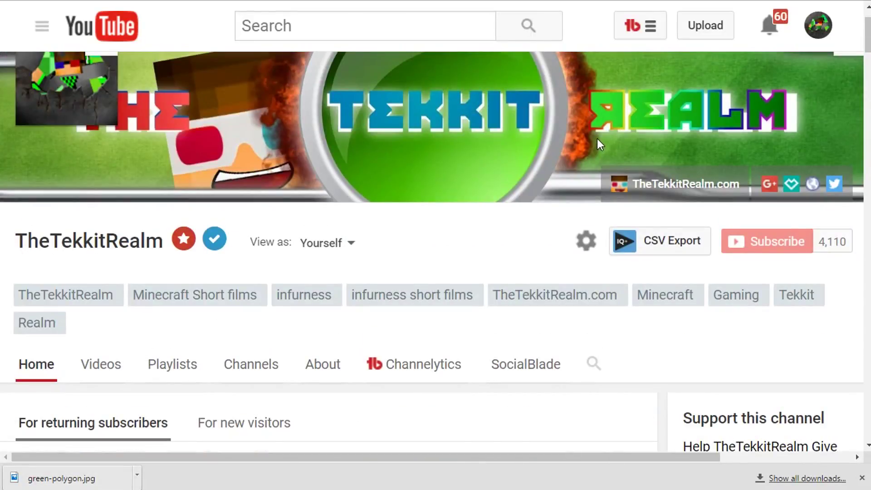
scroll(596, 138, "down", 6)
scroll(597, 135, "down", 5)
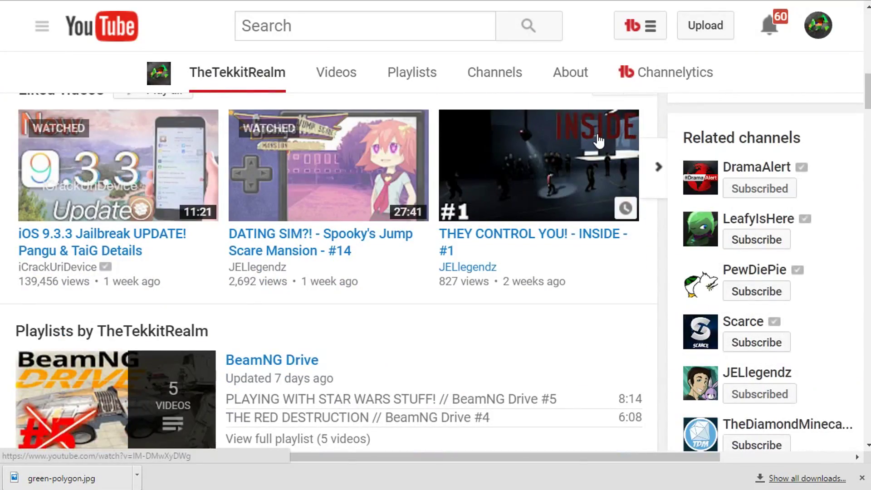
scroll(598, 141, "up", 12)
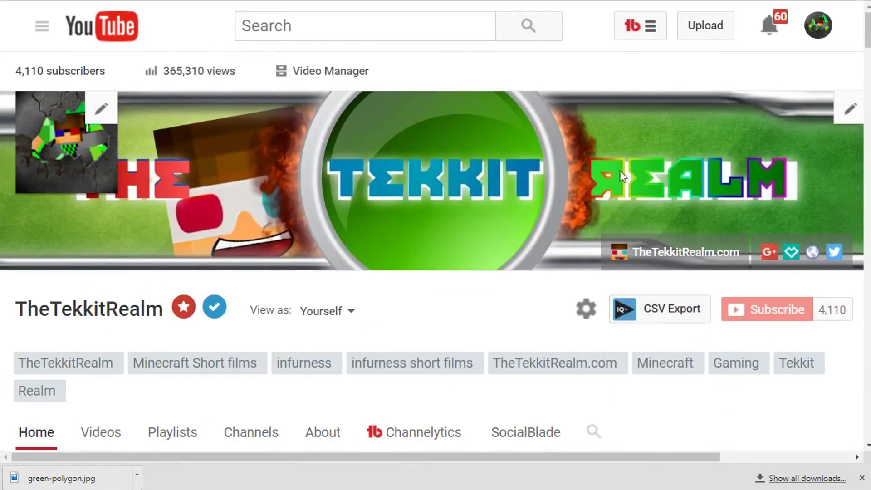
key("alt+Tab")
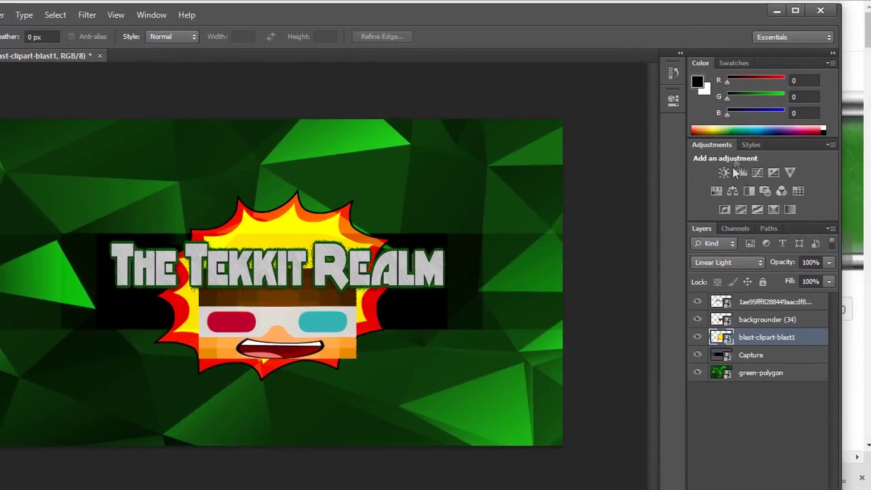
Step: Add a Brightness/Contrast adjustment layer with brightness 51 and contrast -50
left_click(724, 172)
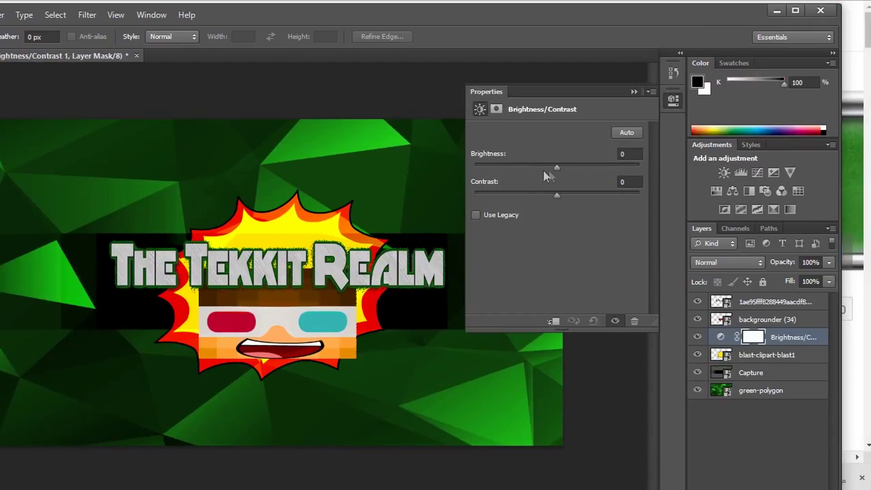
left_click_drag(556, 168, 584, 169)
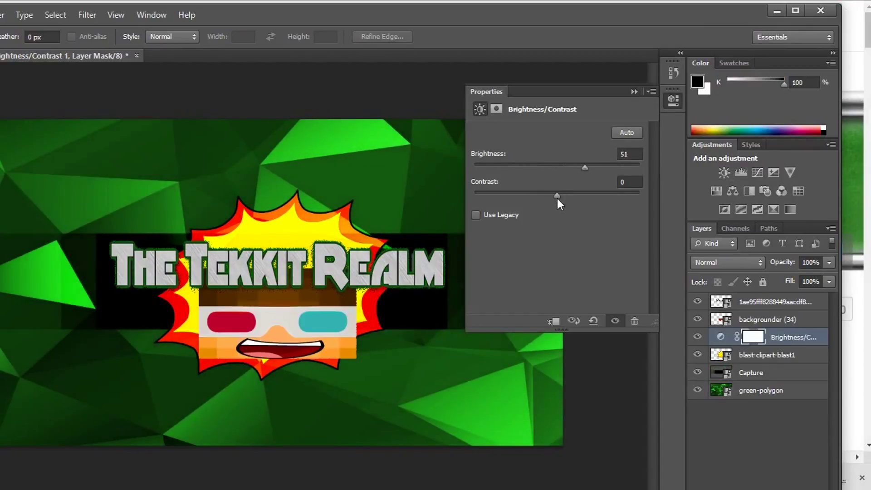
left_click_drag(556, 196, 434, 193)
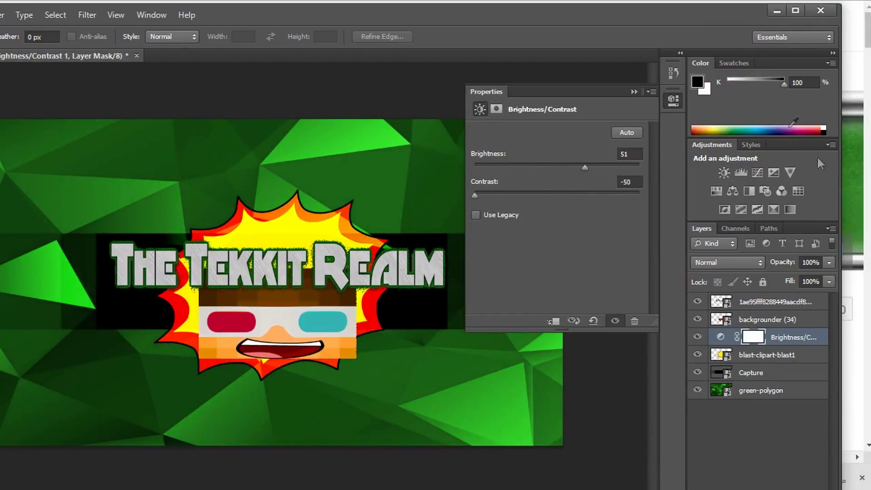
Step: Add a Levels layer and a Vibrance layer with vibrance +100 and adjusted saturation
left_click(742, 173)
left_click(789, 174)
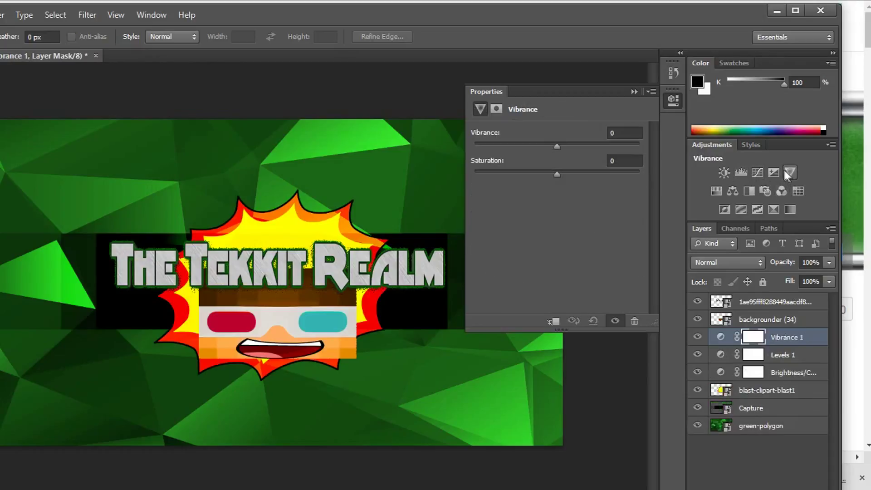
left_click_drag(557, 146, 640, 146)
left_click_drag(556, 174, 649, 185)
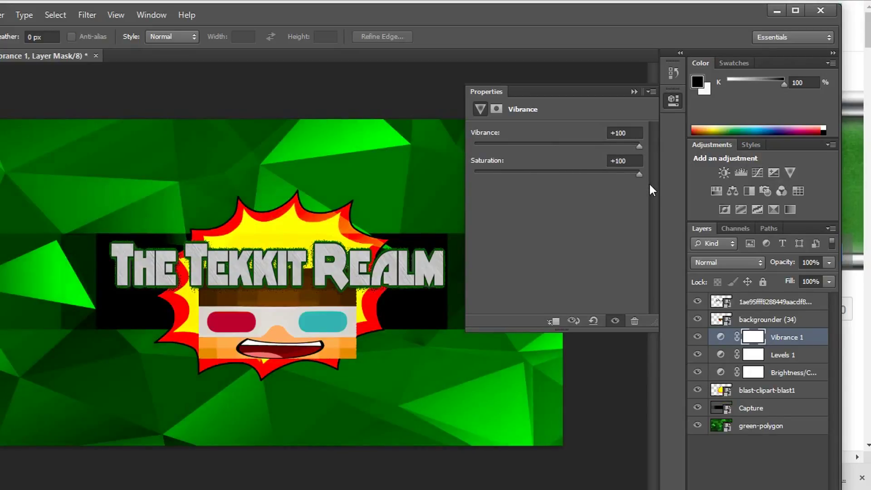
Step: Add a single Black & White adjustment layer with Reds lowered to 31
left_click(746, 190)
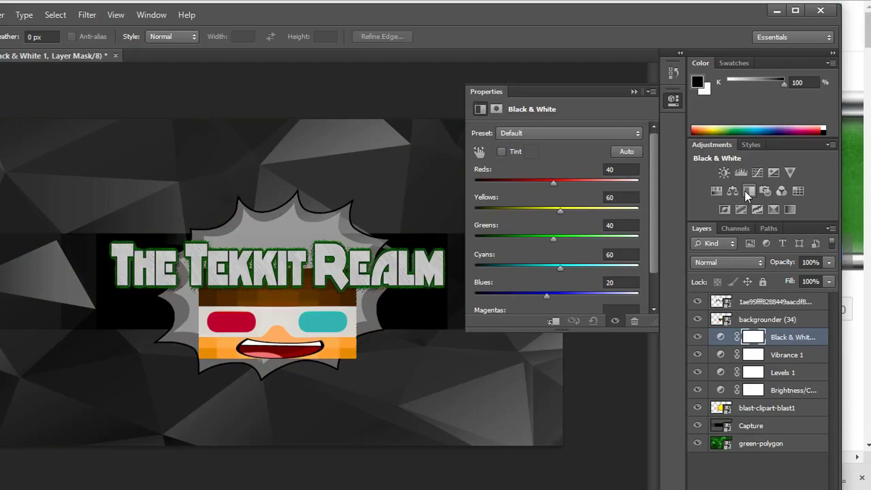
left_click(745, 191)
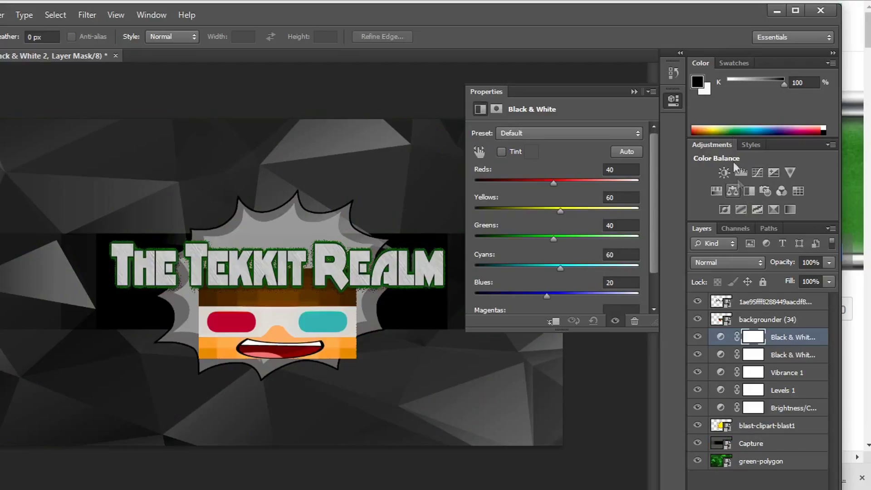
key("ctrl+z")
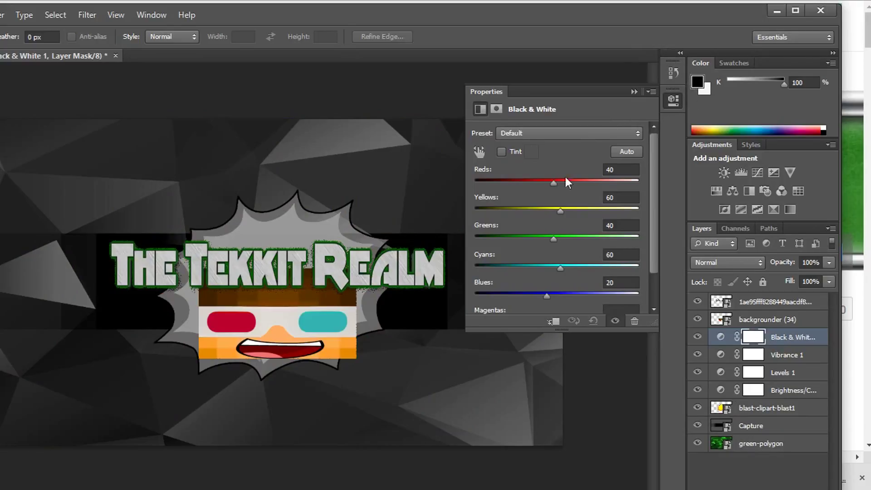
left_click_drag(553, 183, 550, 183)
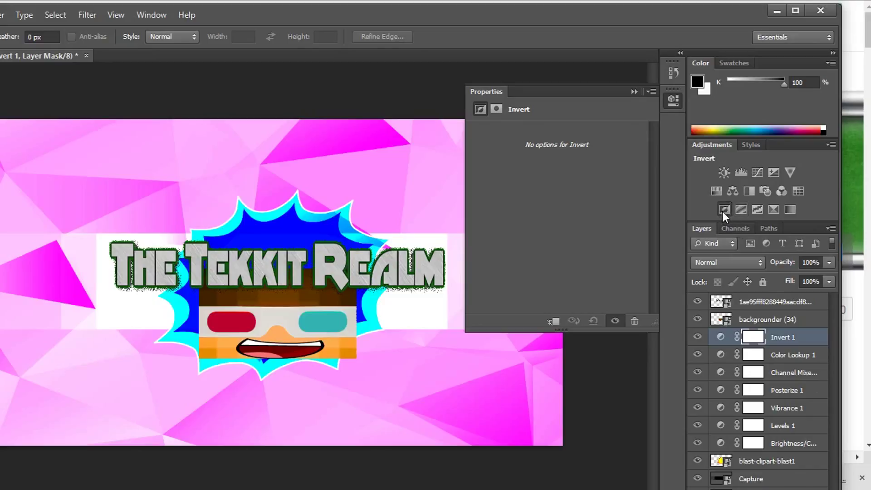
Step: Add an Invert adjustment layer and close the adjustment properties panel
left_click(722, 211)
left_click(632, 92)
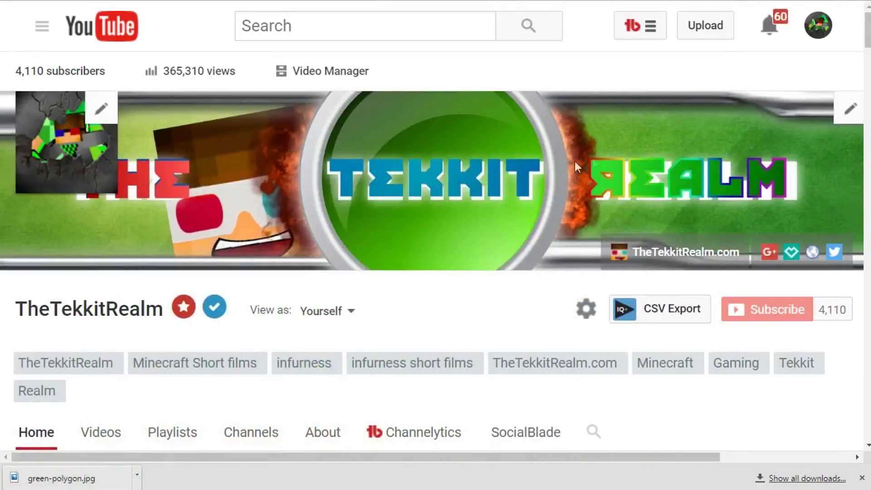
scroll(575, 161, "down", 10)
scroll(409, 207, "up", 10)
scroll(635, 195, "up", 2)
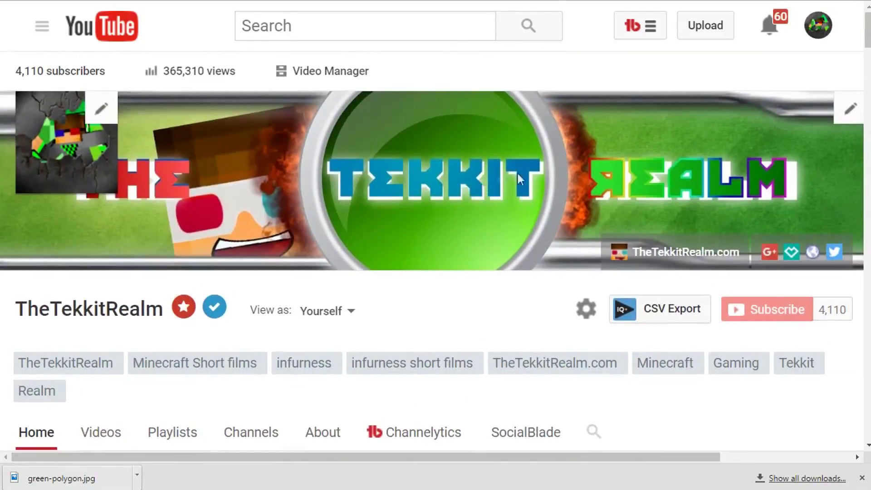